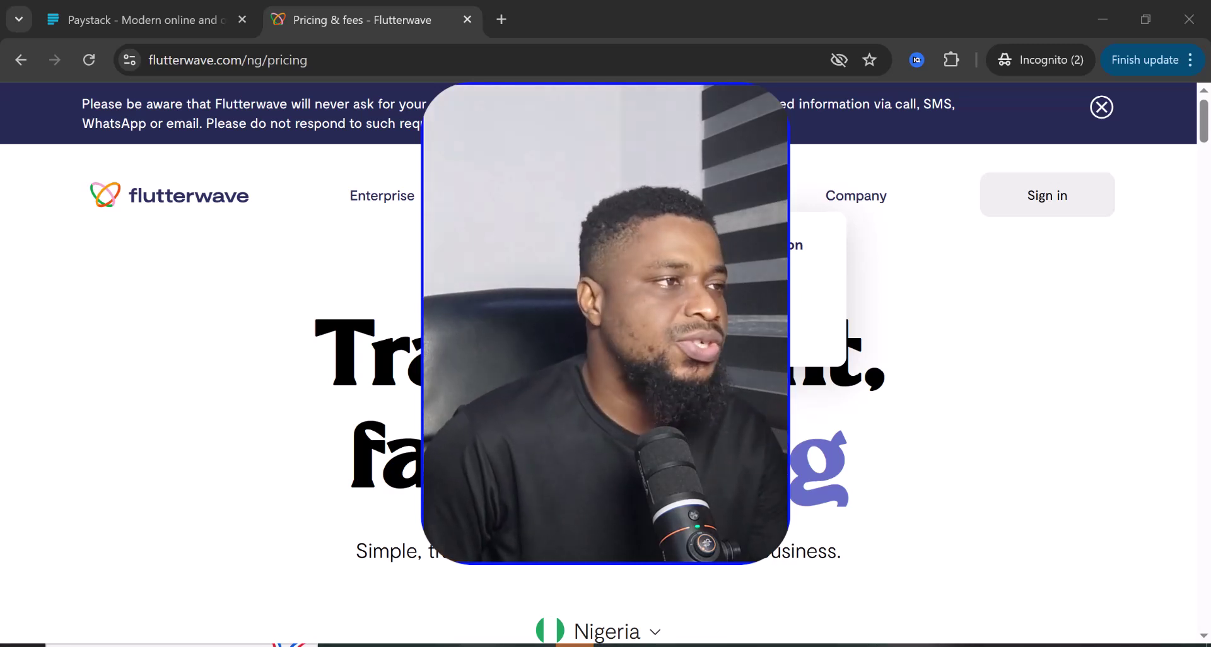
Step: Close the security warning banner and bring up Collections for Nigeria fees: 2% local, 4.8% international
{"action": "left_click", "coordinate": [1100, 108]}
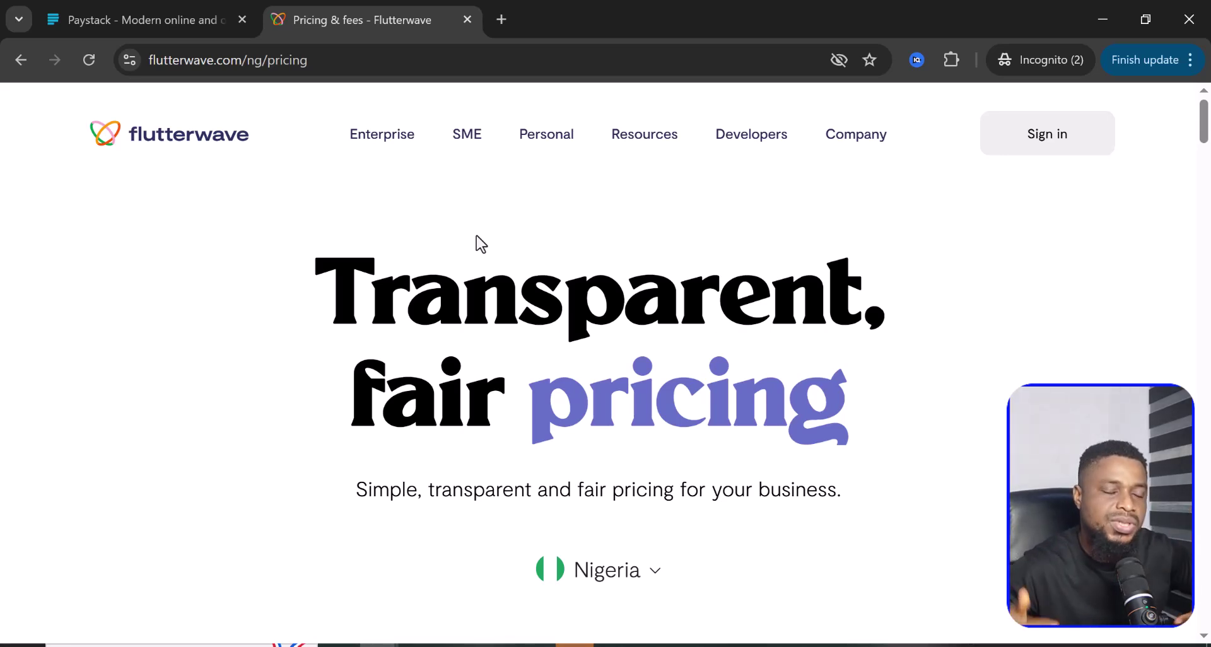
{"action": "scroll", "coordinate": [477, 239], "scroll_direction": "down", "scroll_amount": 3}
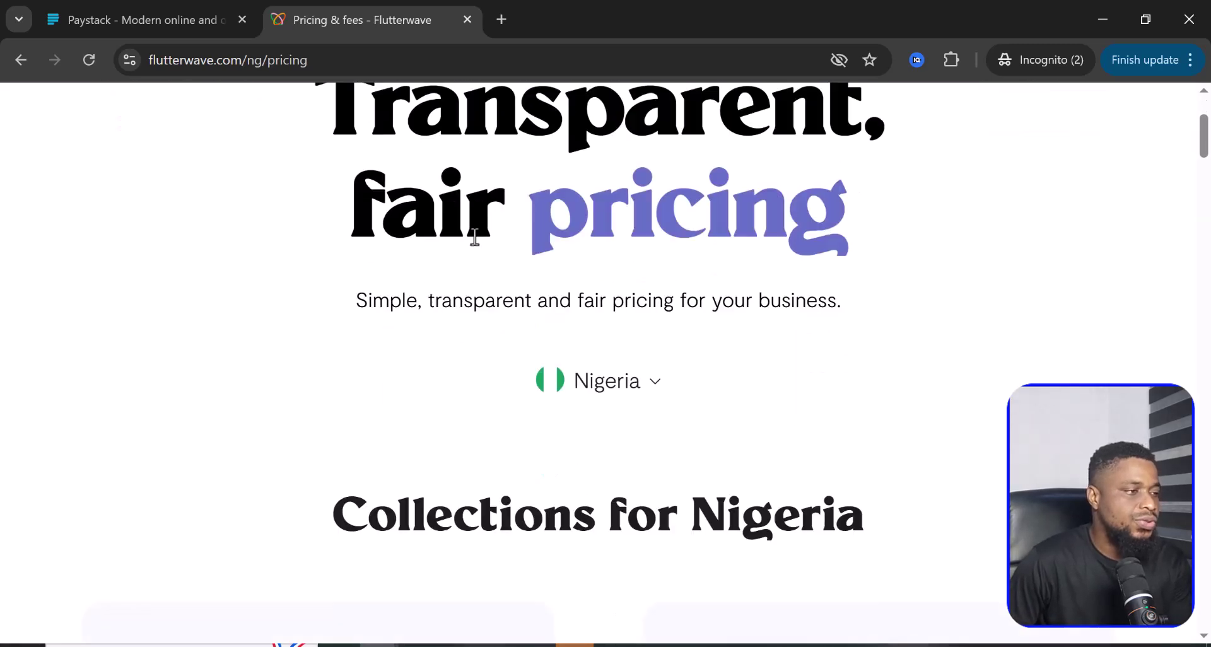
{"action": "scroll", "coordinate": [475, 237], "scroll_direction": "up", "scroll_amount": 3}
{"action": "scroll", "coordinate": [474, 237], "scroll_direction": "down", "scroll_amount": 8}
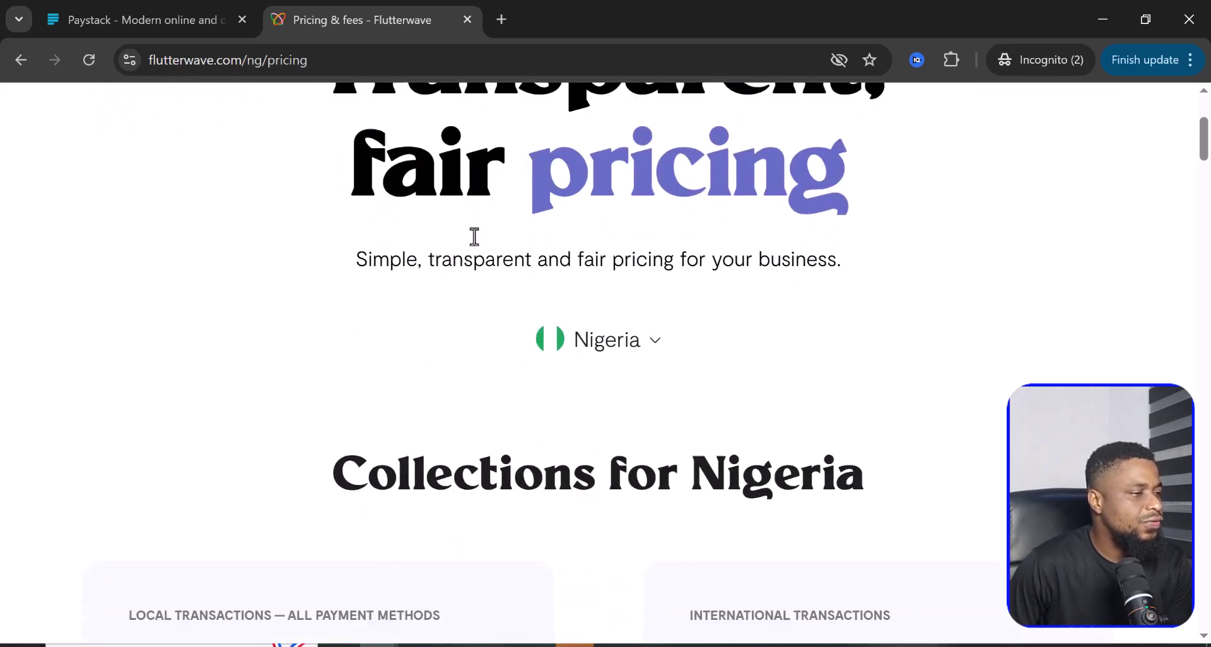
{"action": "scroll", "coordinate": [474, 243], "scroll_direction": "down", "scroll_amount": 2}
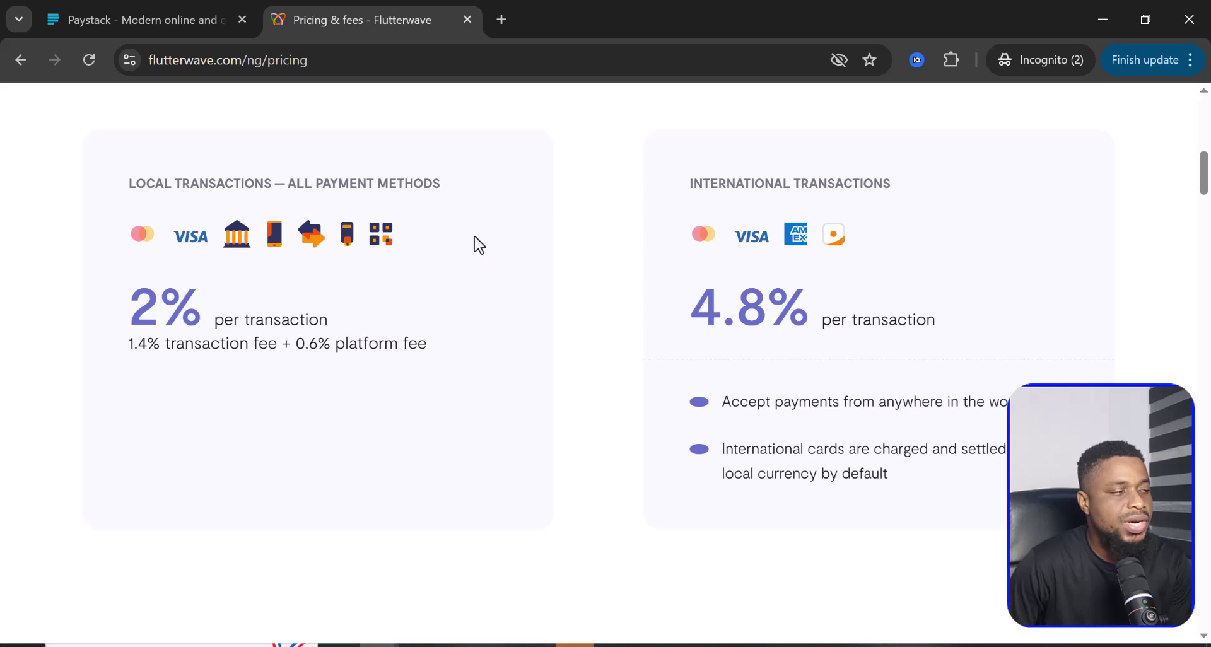
{"action": "scroll", "coordinate": [475, 243], "scroll_direction": "up", "scroll_amount": 2}
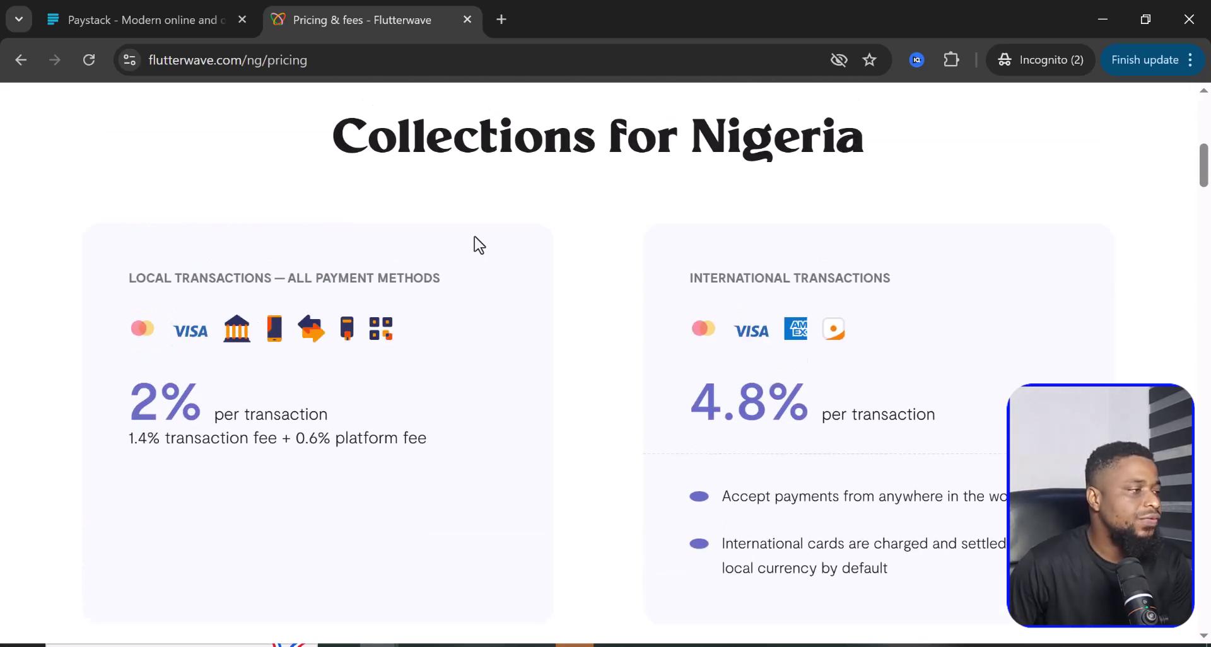
{"action": "scroll", "coordinate": [476, 243], "scroll_direction": "up", "scroll_amount": 2}
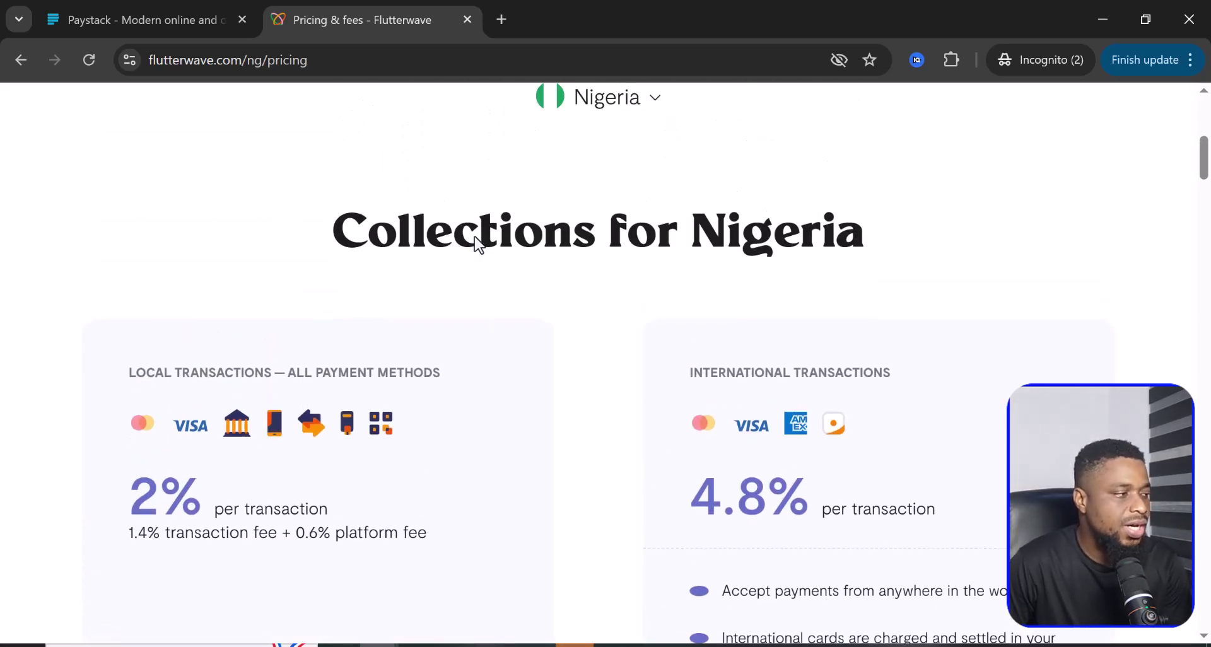
{"action": "scroll", "coordinate": [476, 243], "scroll_direction": "down", "scroll_amount": 2}
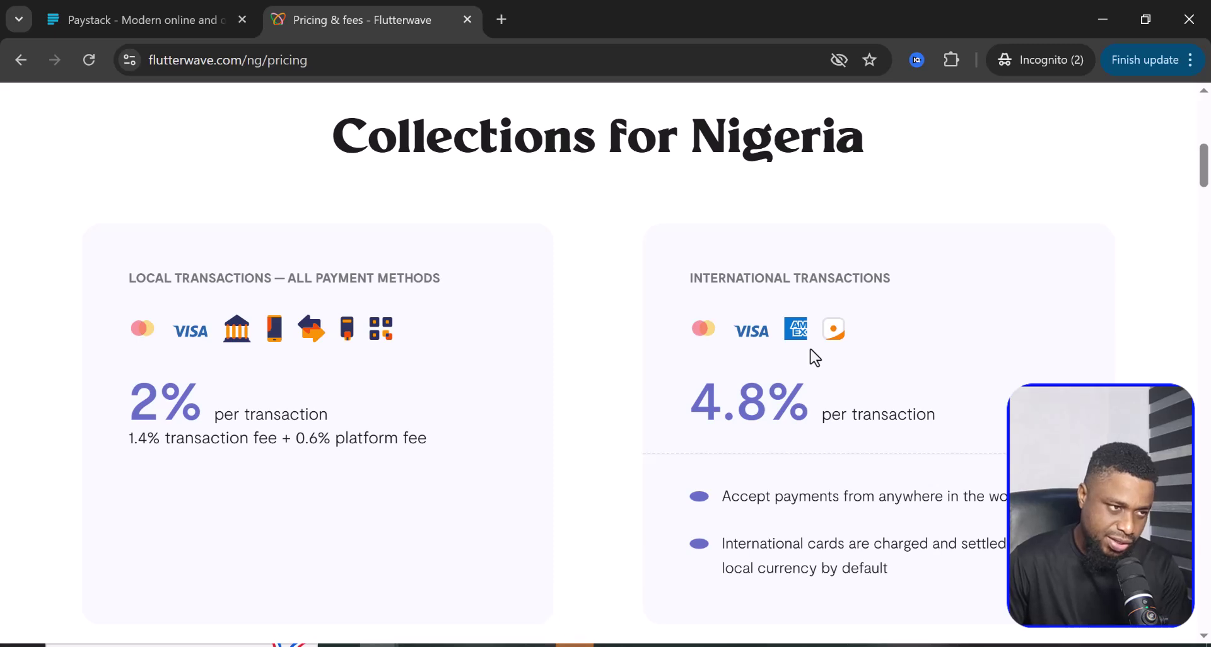
Step: Review the Transfers for Nigeria fees (NGN 10, 25, 50, plus 7.5% VAT), then return to the page top
{"action": "scroll", "coordinate": [815, 358], "scroll_direction": "down", "scroll_amount": 6}
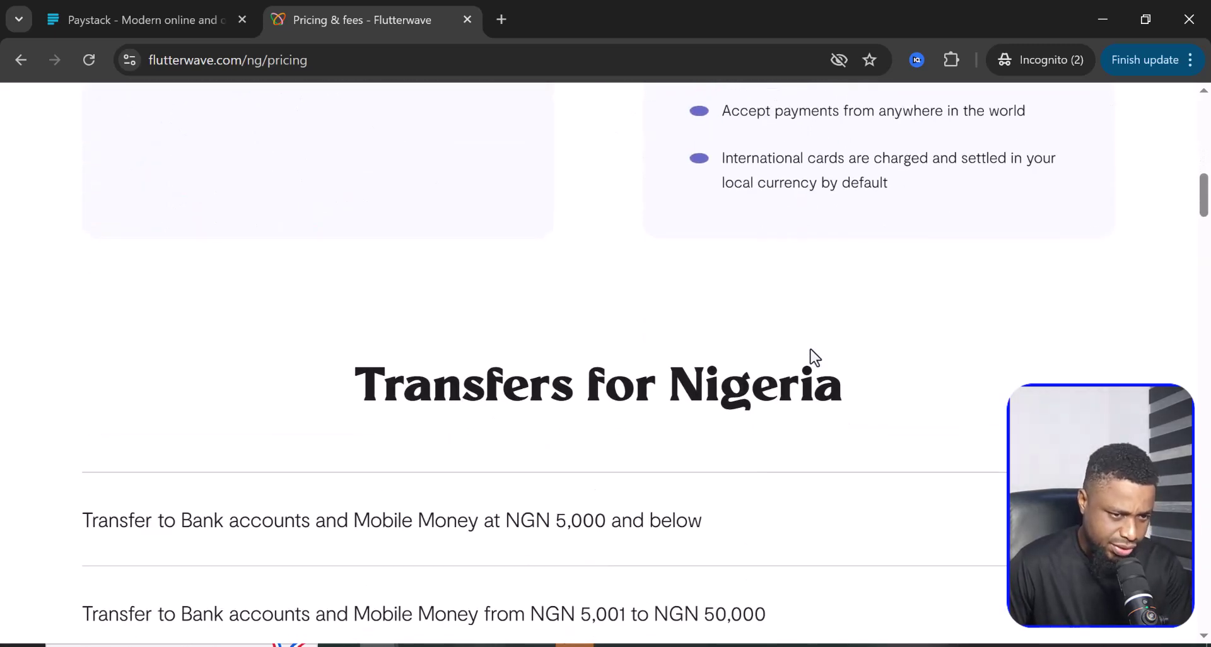
{"action": "scroll", "coordinate": [815, 357], "scroll_direction": "down", "scroll_amount": 3}
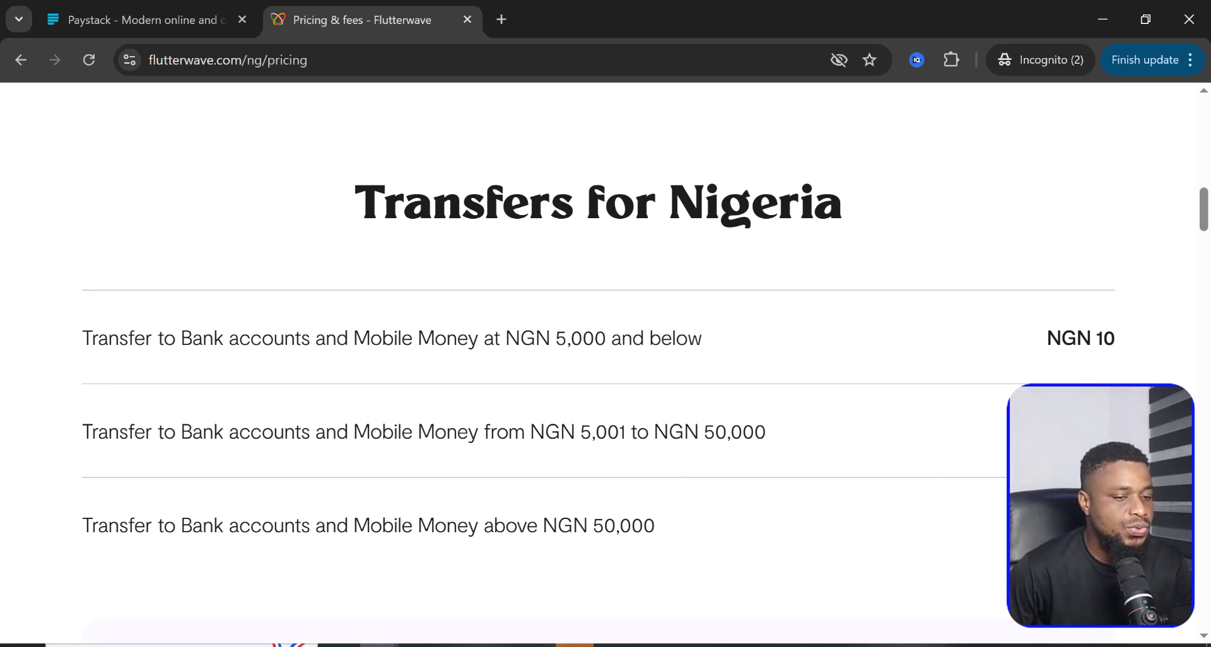
{"action": "scroll", "coordinate": [654, 444], "scroll_direction": "down", "scroll_amount": 2}
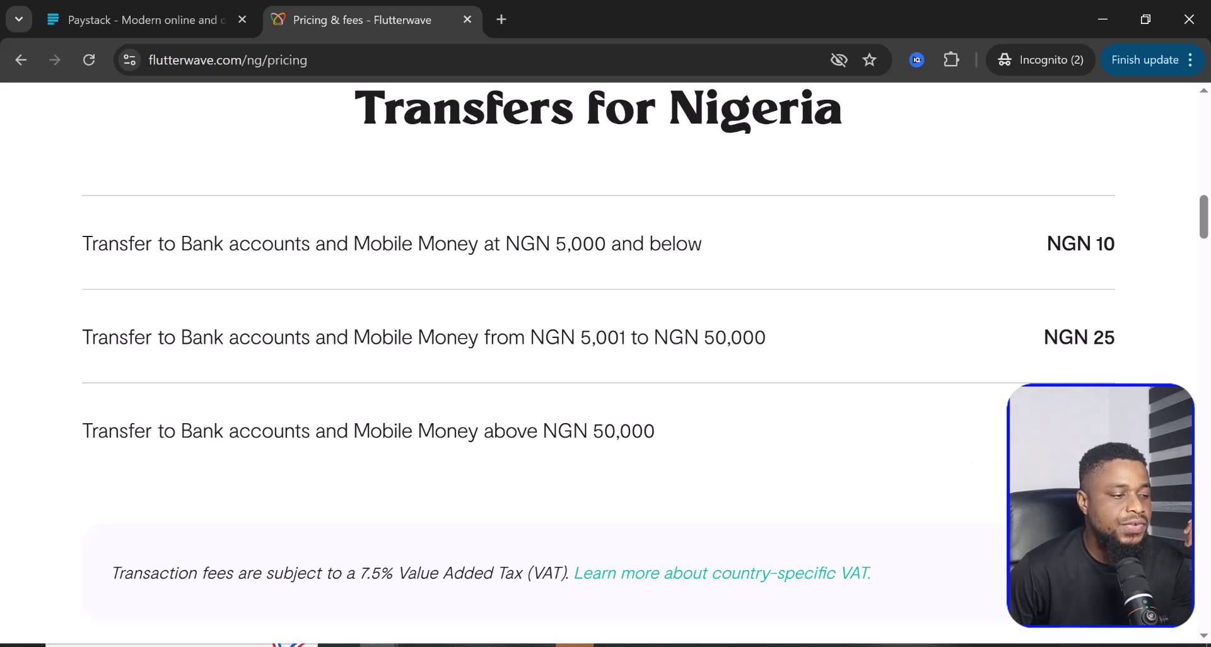
{"action": "scroll", "coordinate": [599, 332], "scroll_direction": "down", "scroll_amount": 3}
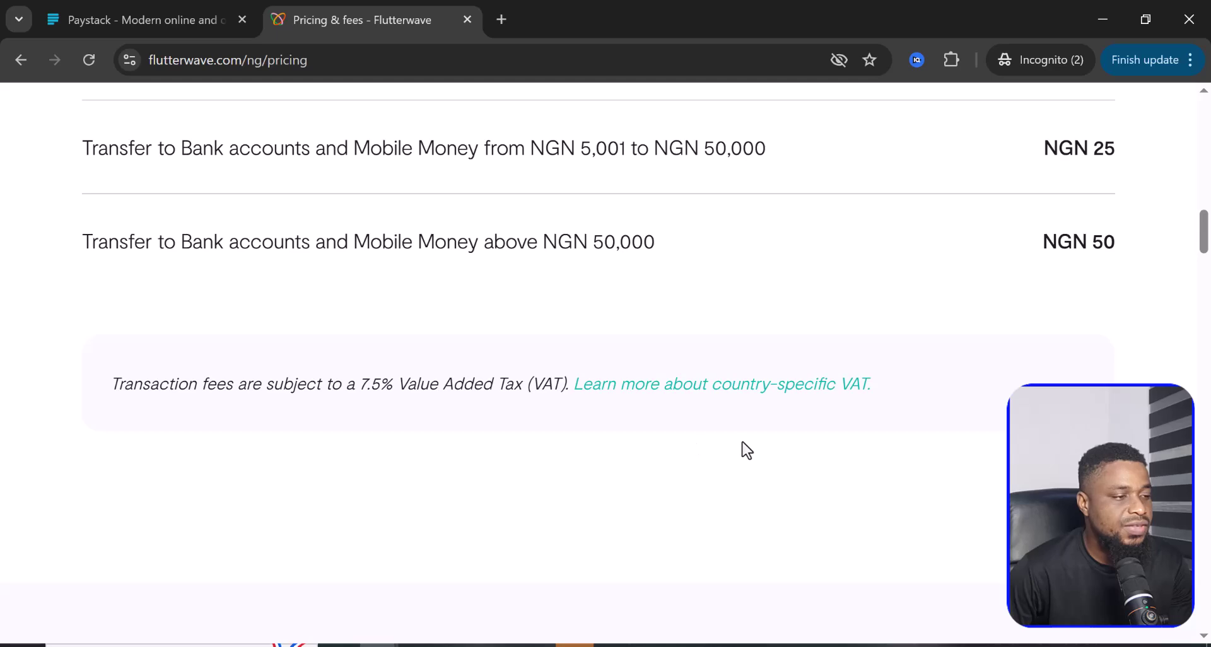
{"action": "scroll", "coordinate": [830, 457], "scroll_direction": "up", "scroll_amount": 12}
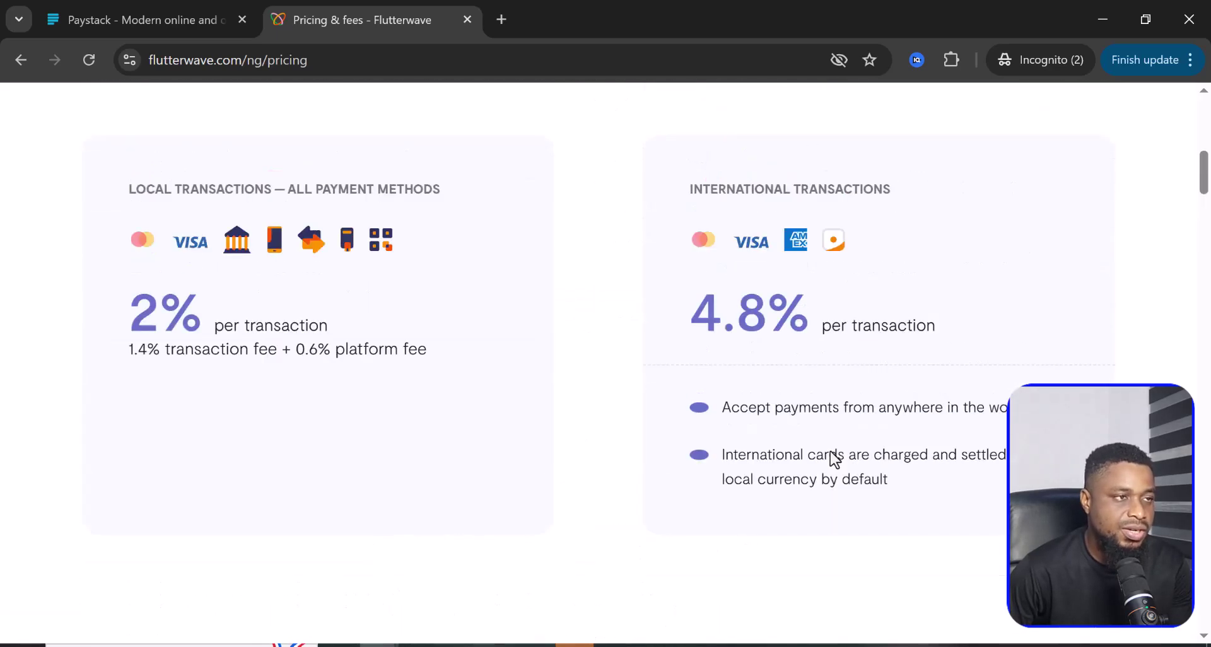
{"action": "scroll", "coordinate": [831, 457], "scroll_direction": "up", "scroll_amount": 10}
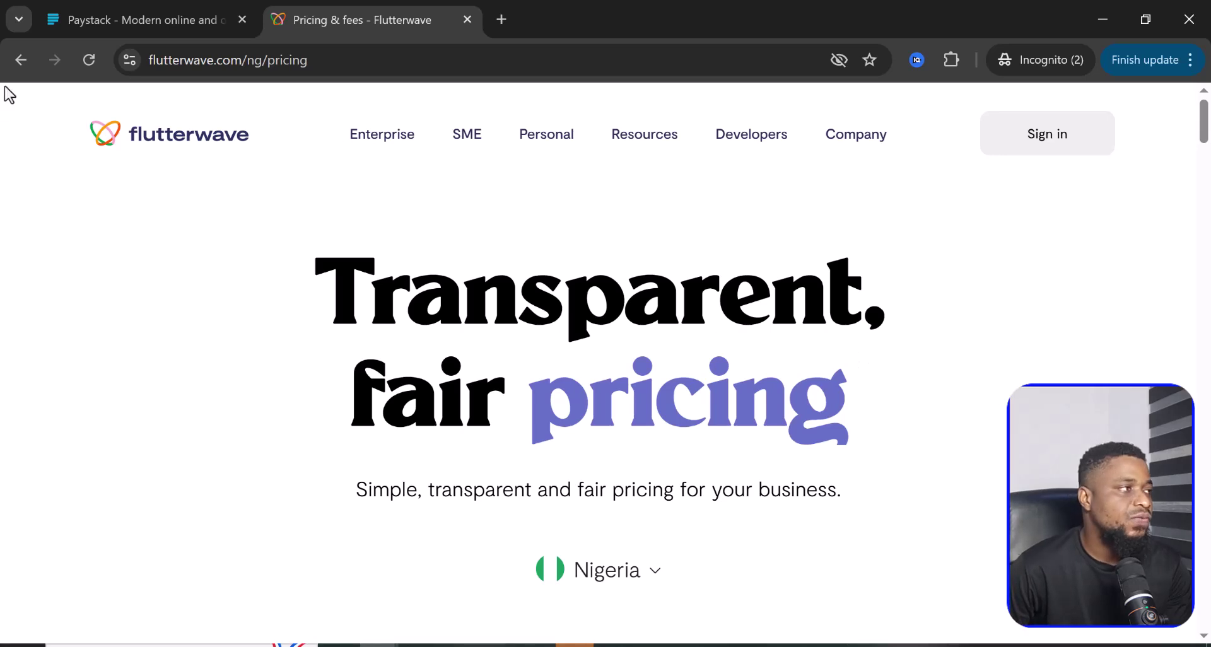
Step: Switch to the Paystack website
{"action": "left_click", "coordinate": [141, 20]}
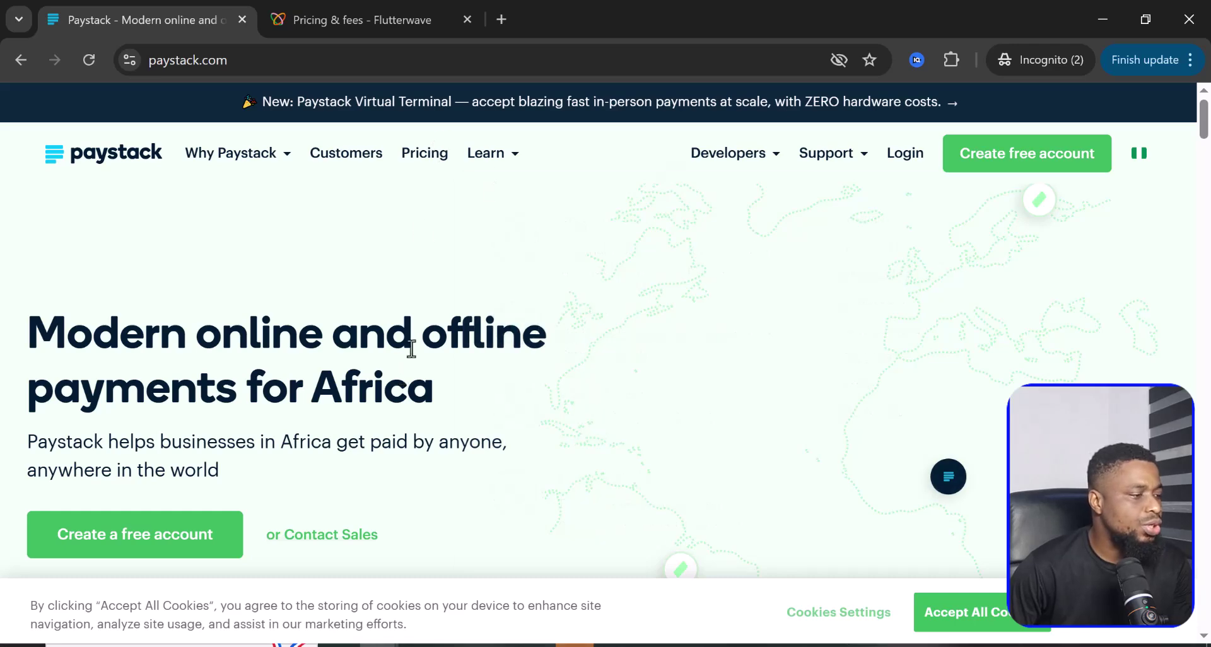
{"action": "scroll", "coordinate": [410, 349], "scroll_direction": "down", "scroll_amount": 8}
{"action": "scroll", "coordinate": [416, 357], "scroll_direction": "up", "scroll_amount": 8}
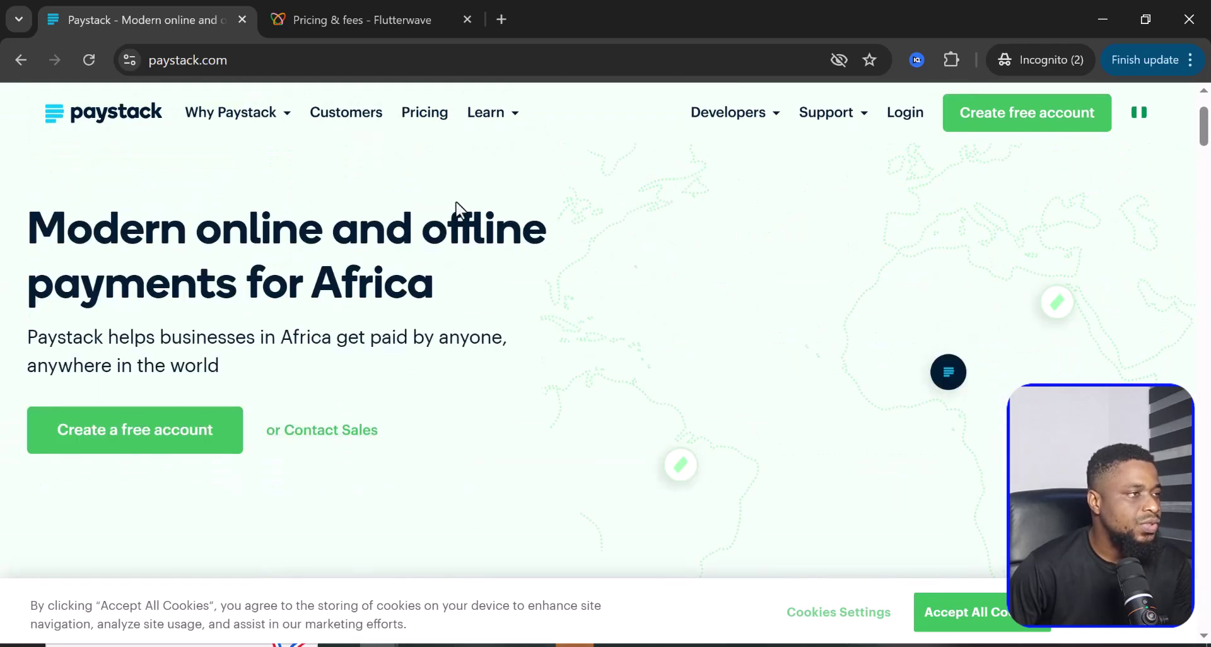
Step: Open Paystack's Pricing page and accept cookies to show 1.5% + NGN 100 local and 3.9% + NGN 100 international fees
{"action": "left_click", "coordinate": [423, 158]}
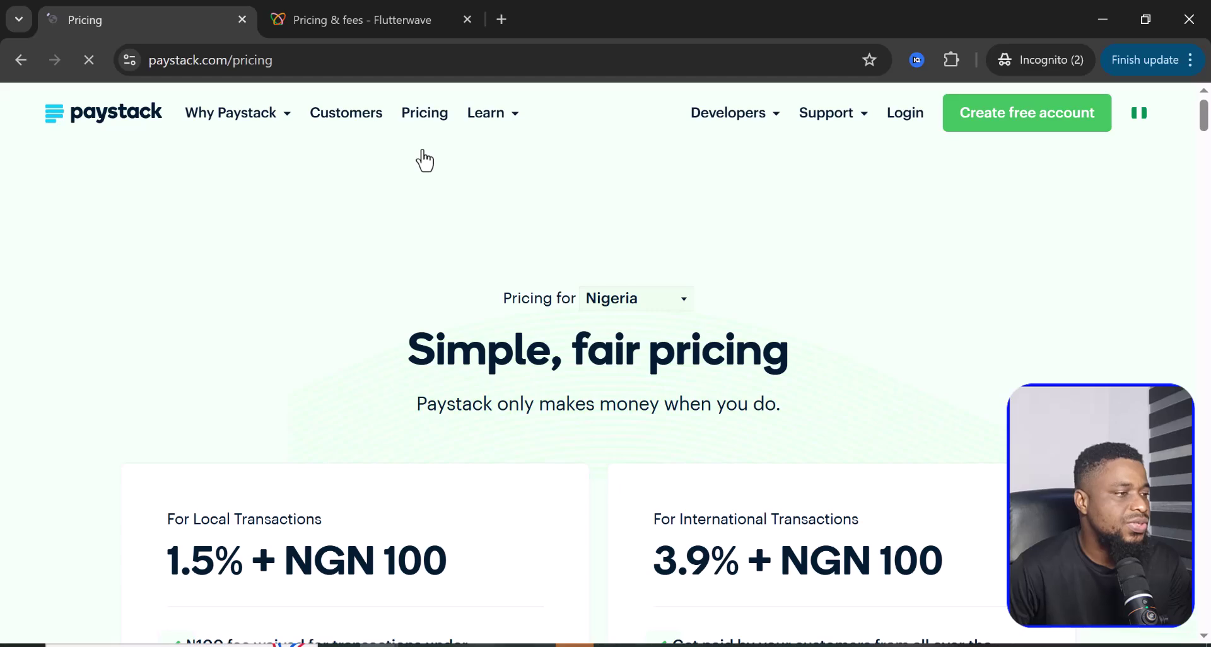
{"action": "scroll", "coordinate": [437, 389], "scroll_direction": "down", "scroll_amount": 3}
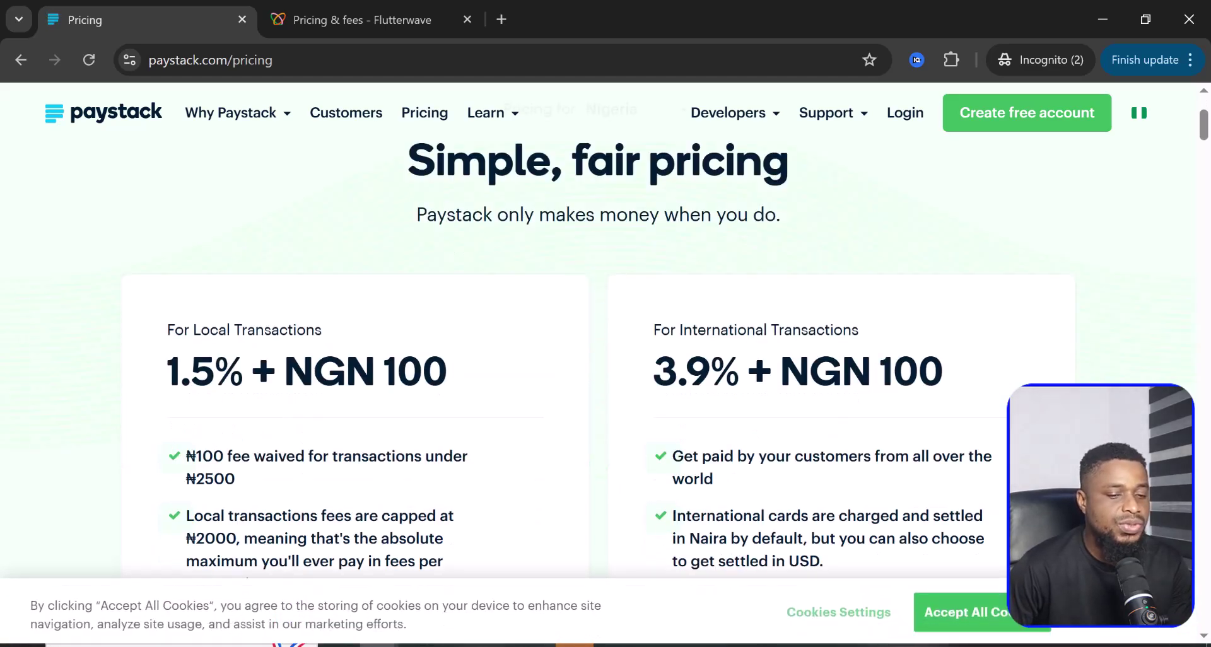
{"action": "left_click", "coordinate": [1029, 612]}
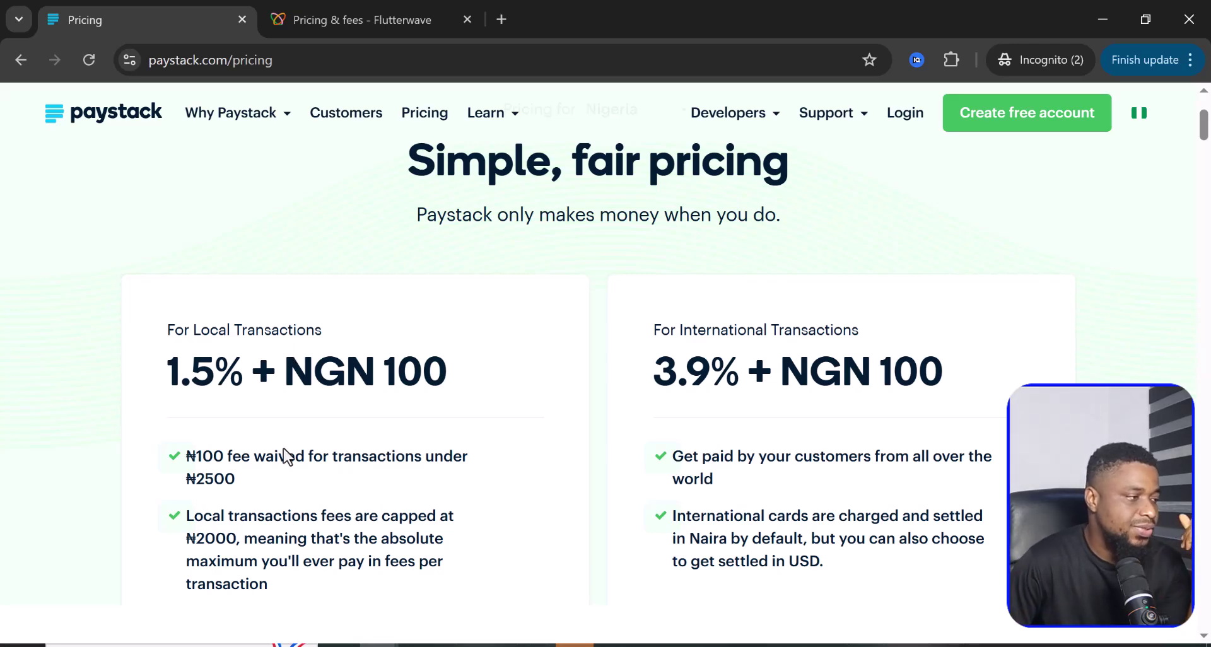
{"action": "scroll", "coordinate": [208, 462], "scroll_direction": "down", "scroll_amount": 2}
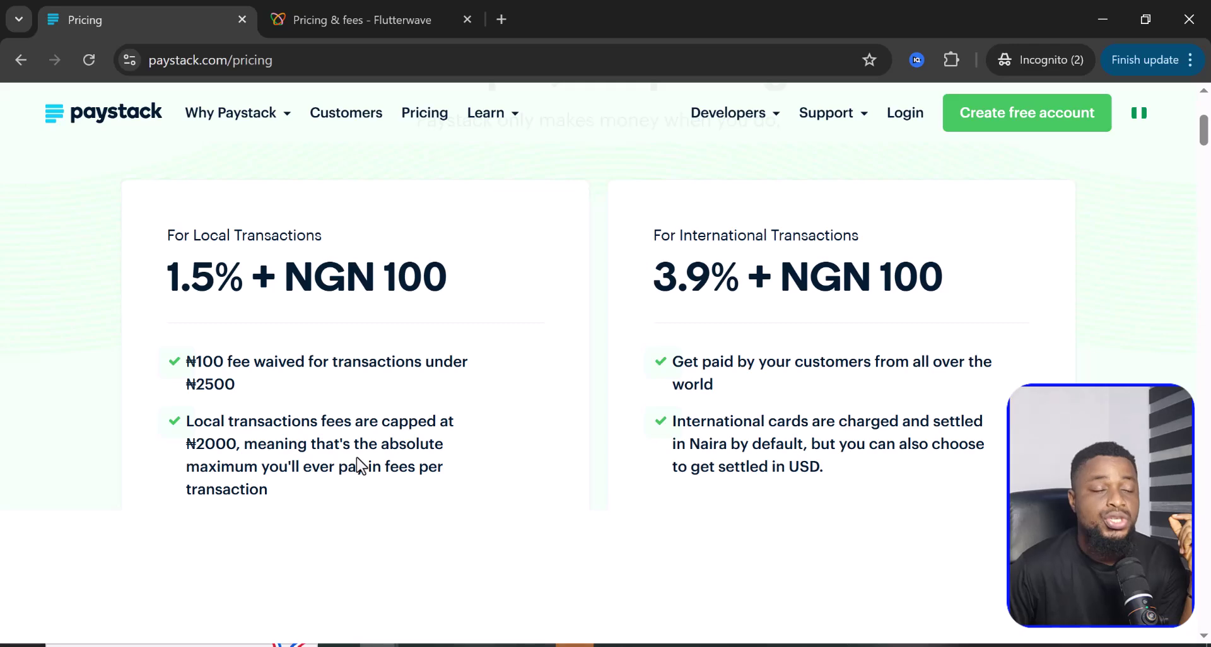
{"action": "scroll", "coordinate": [359, 467], "scroll_direction": "up", "scroll_amount": 1}
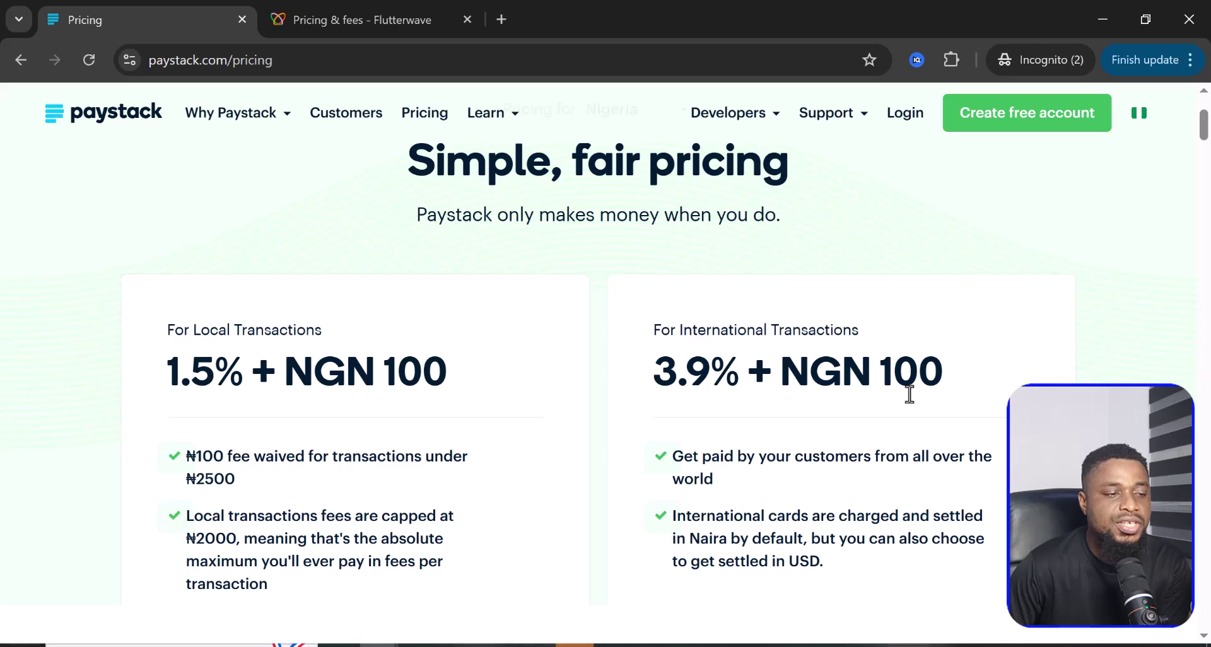
Step: Recheck the Collections fees on the Flutterwave pricing page
{"action": "left_click", "coordinate": [348, 23]}
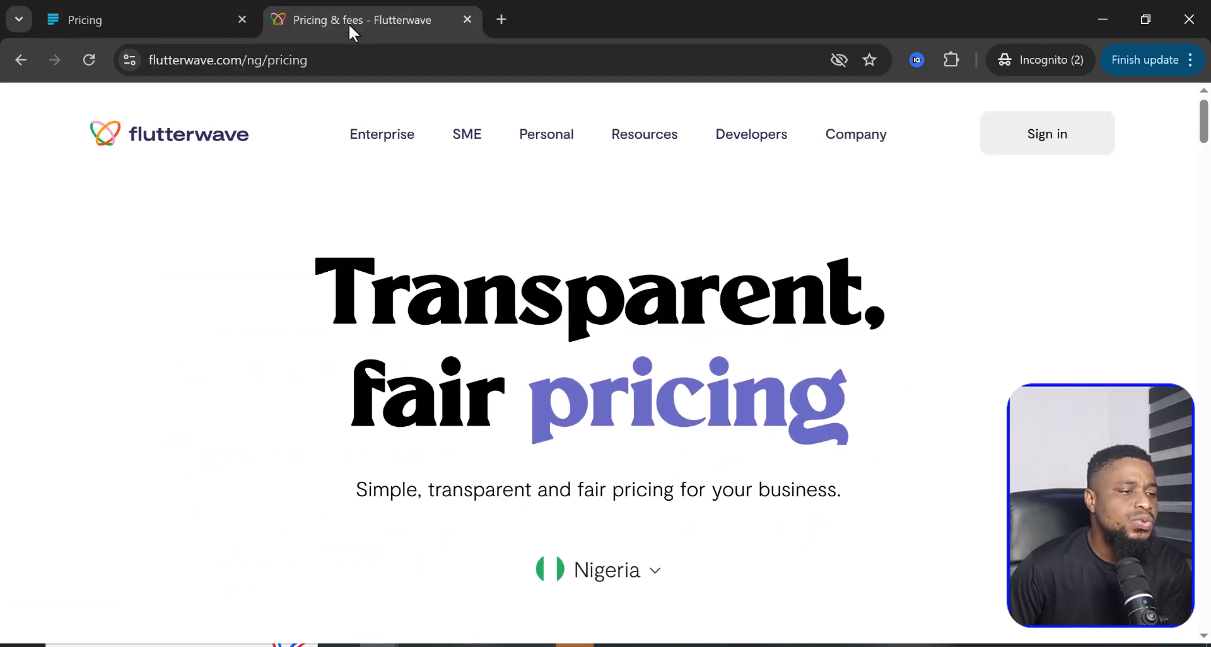
{"action": "scroll", "coordinate": [860, 462], "scroll_direction": "down", "scroll_amount": 5}
{"action": "scroll", "coordinate": [866, 466], "scroll_direction": "down", "scroll_amount": 7}
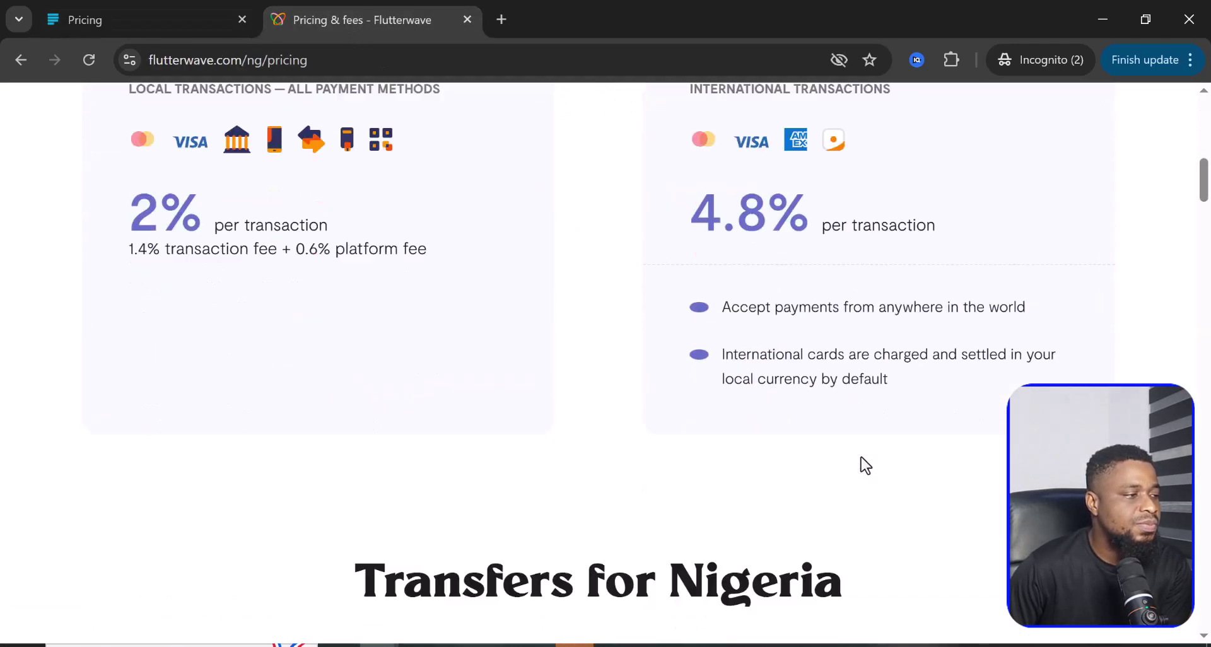
{"action": "scroll", "coordinate": [862, 461], "scroll_direction": "up", "scroll_amount": 3}
{"action": "scroll", "coordinate": [861, 456], "scroll_direction": "up", "scroll_amount": 2}
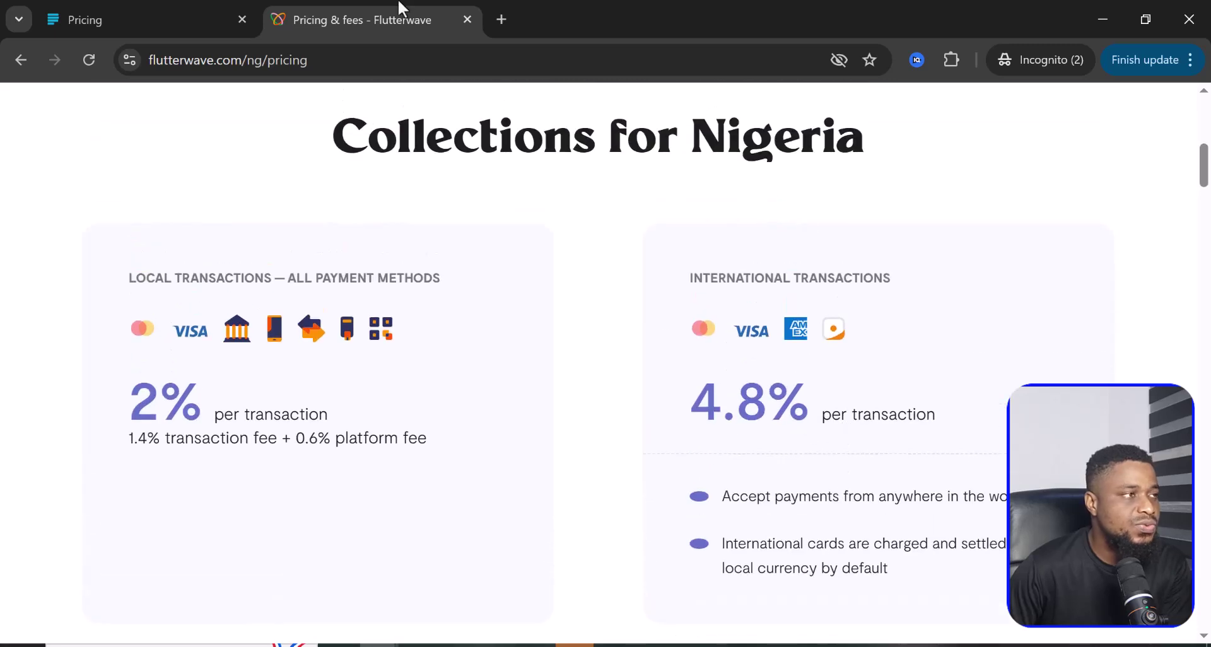
Step: Bring up Paystack's Transfers fees of NGN 10, 25 and 50 on its pricing page
{"action": "left_click", "coordinate": [162, 24]}
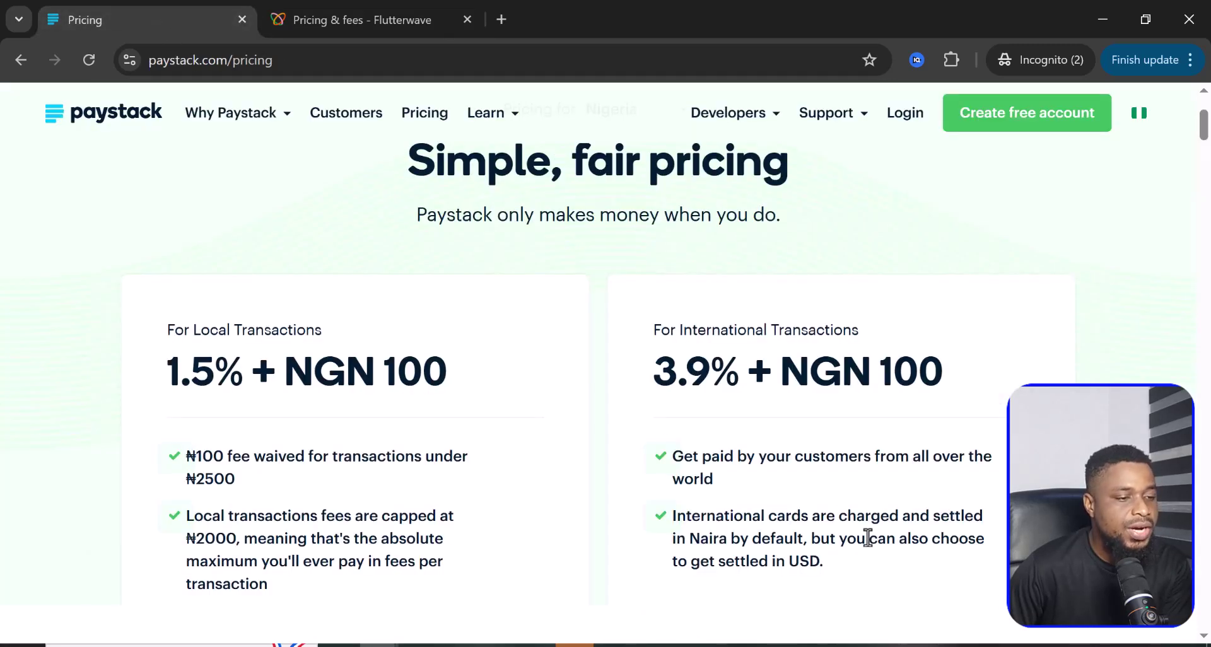
{"action": "scroll", "coordinate": [865, 539], "scroll_direction": "down", "scroll_amount": 1}
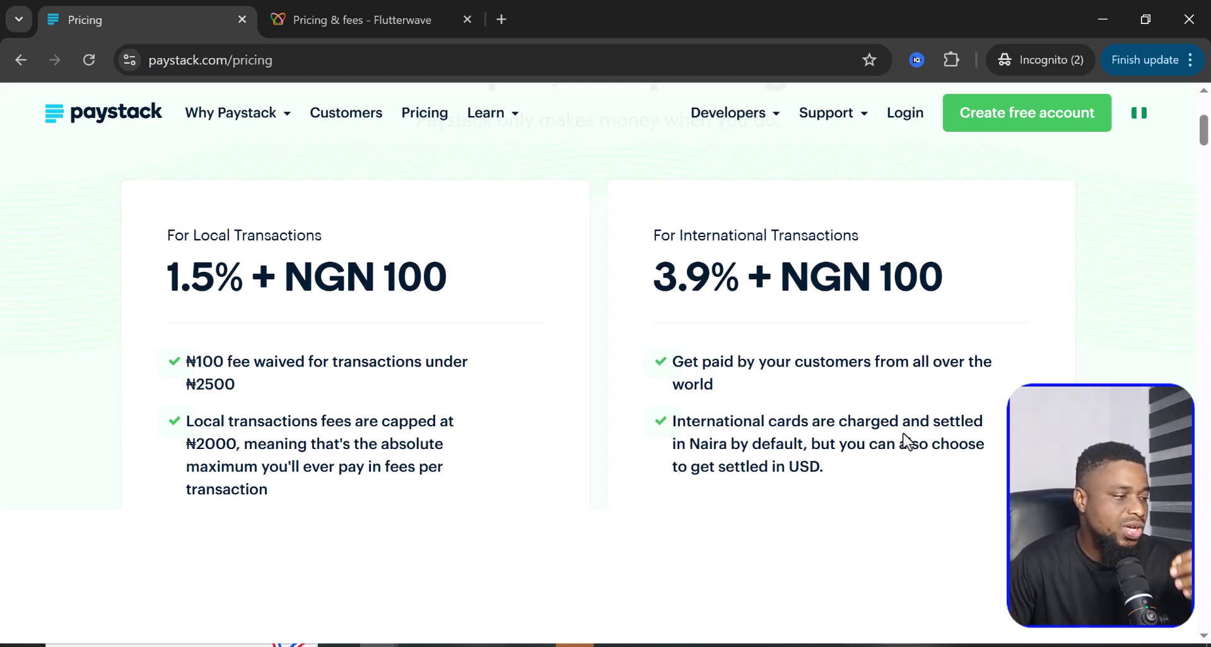
{"action": "scroll", "coordinate": [907, 442], "scroll_direction": "down", "scroll_amount": 5}
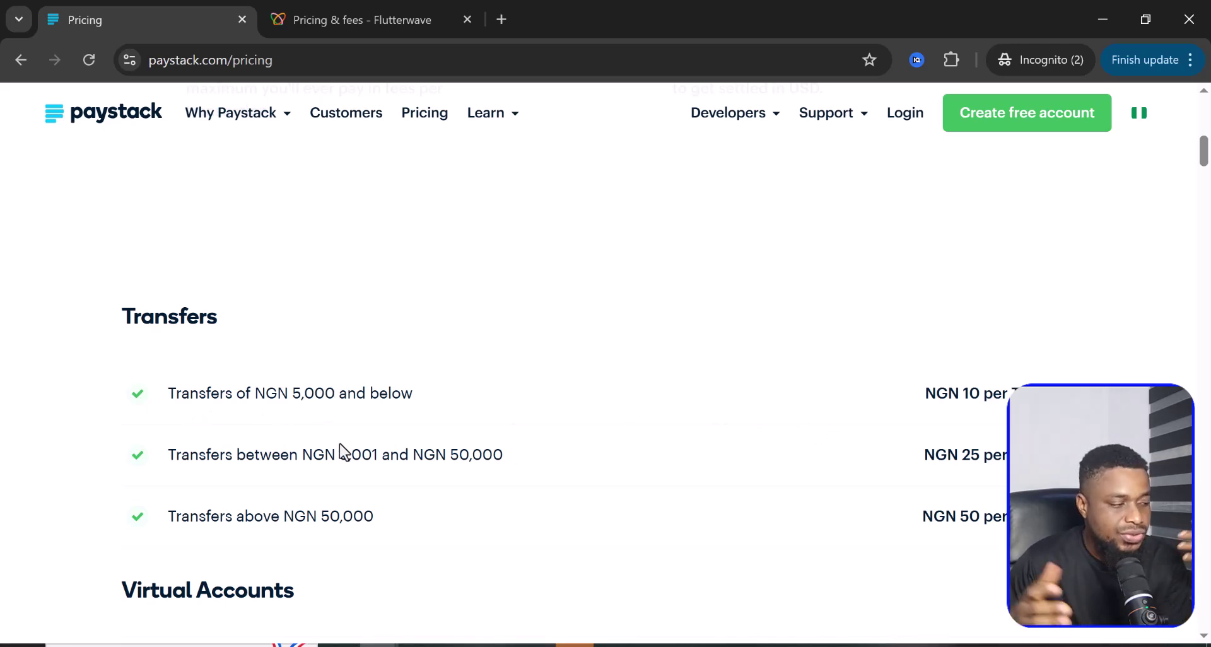
Step: Read Paystack's Virtual Terminal fees, then Physical Terminal: NGN 100,000 per live device, 0.5% card fee
{"action": "scroll", "coordinate": [329, 442], "scroll_direction": "down", "scroll_amount": 3}
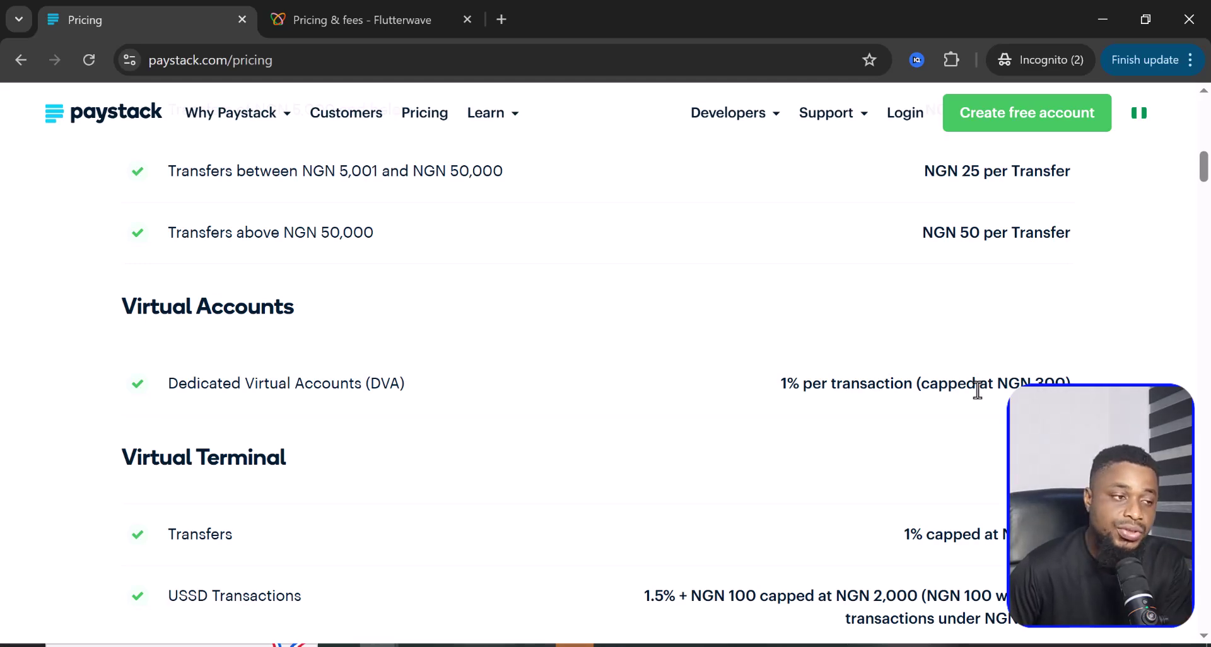
{"action": "scroll", "coordinate": [977, 390], "scroll_direction": "down", "scroll_amount": 2}
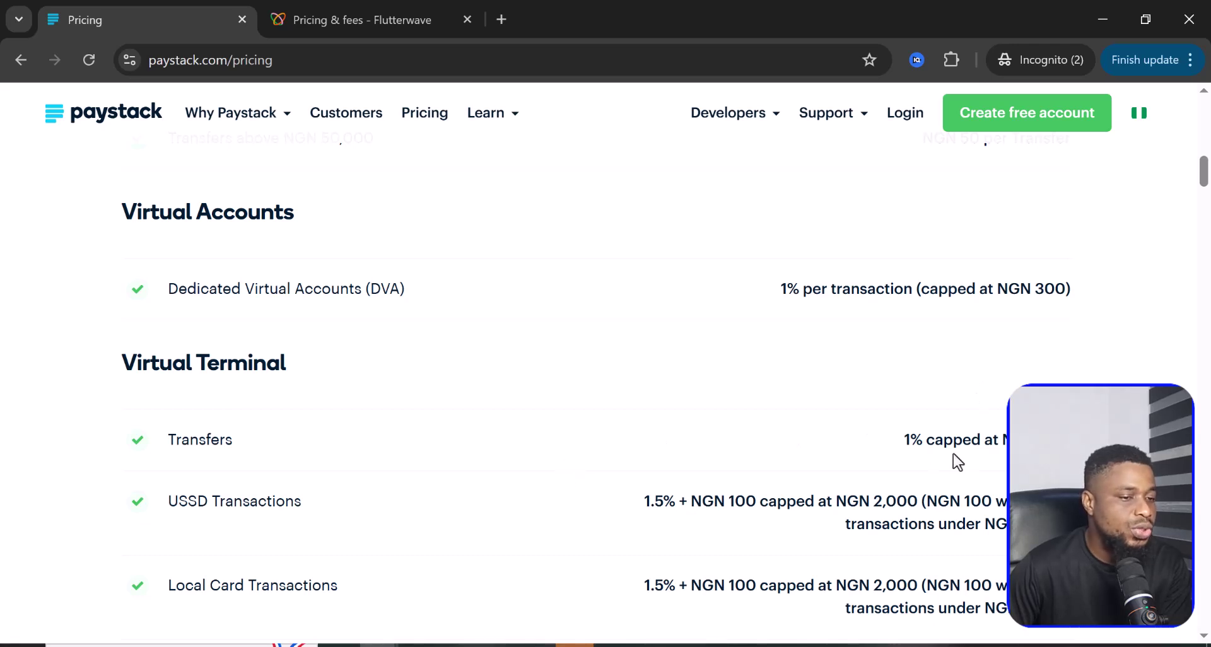
{"action": "scroll", "coordinate": [962, 446], "scroll_direction": "down", "scroll_amount": 2}
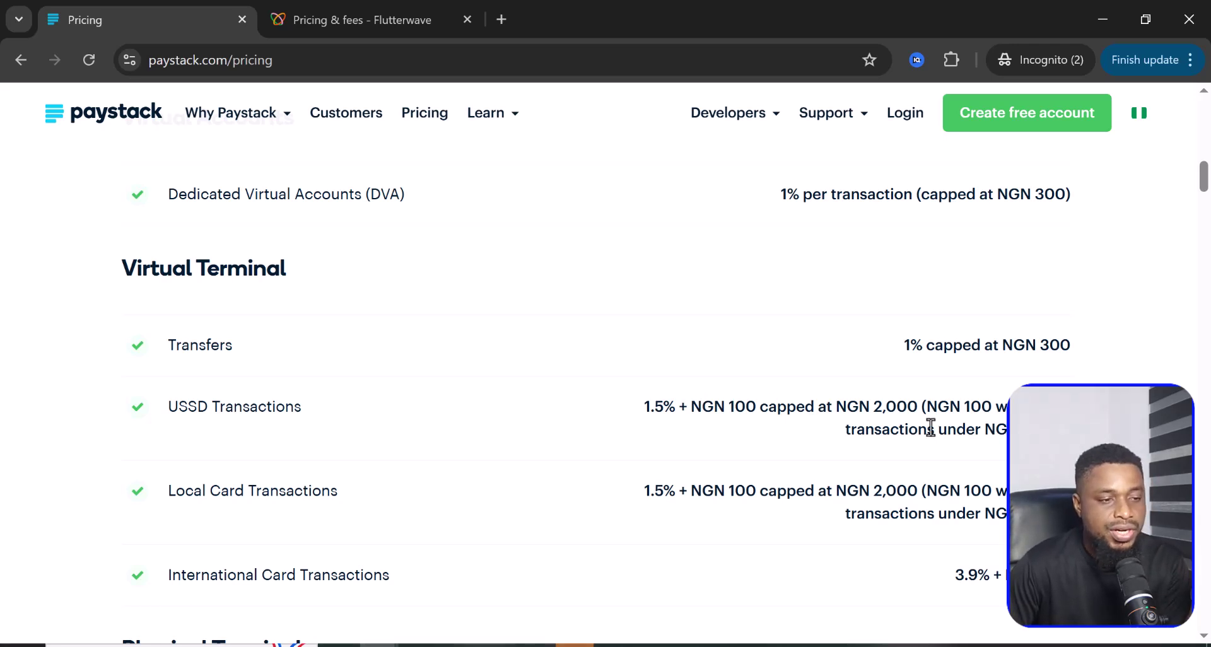
{"action": "scroll", "coordinate": [931, 427], "scroll_direction": "down", "scroll_amount": 2}
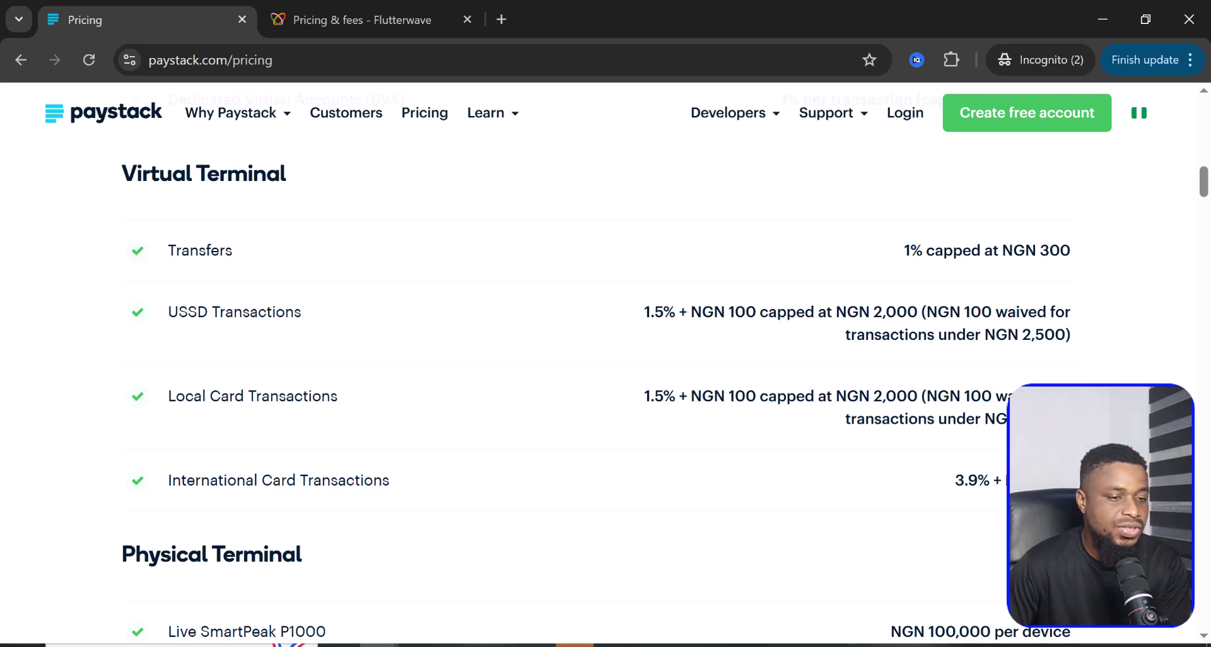
{"action": "scroll", "coordinate": [605, 391], "scroll_direction": "down", "scroll_amount": 2}
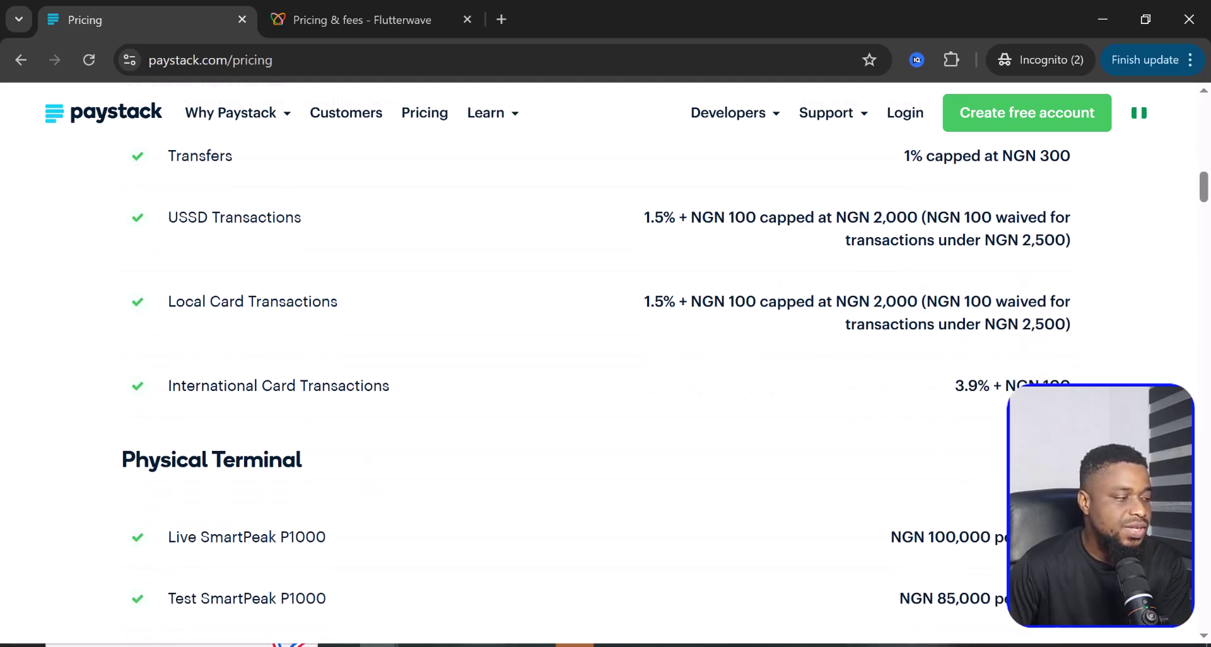
{"action": "scroll", "coordinate": [978, 495], "scroll_direction": "down", "scroll_amount": 2}
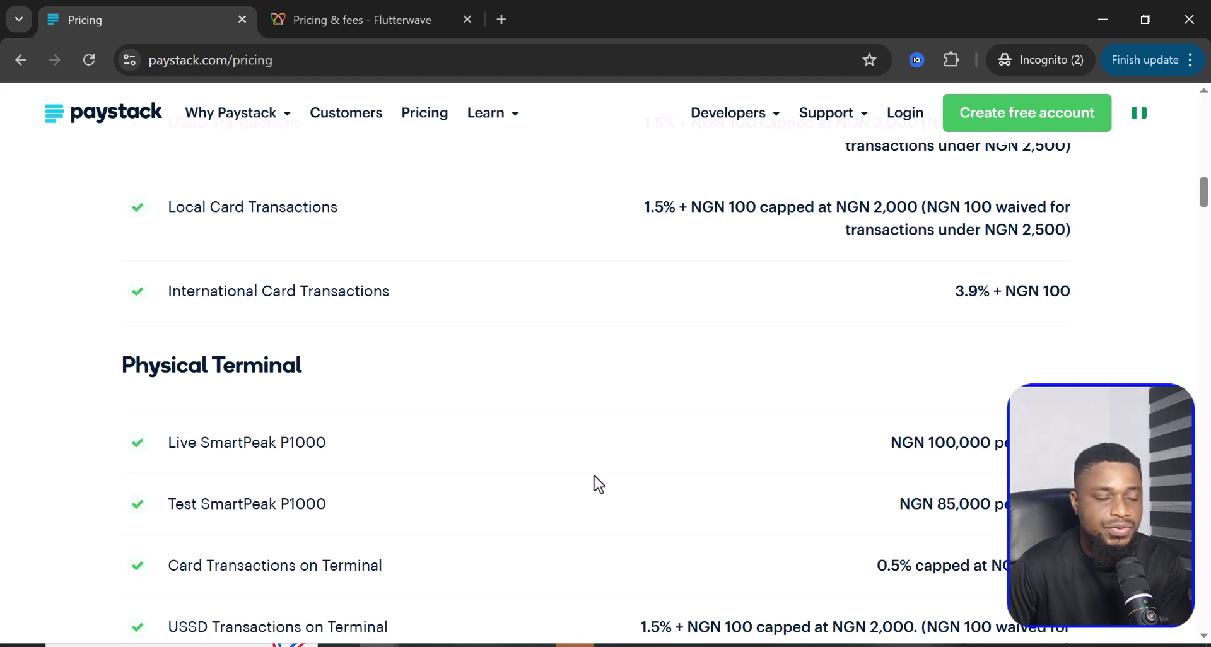
{"action": "scroll", "coordinate": [601, 481], "scroll_direction": "down", "scroll_amount": 2}
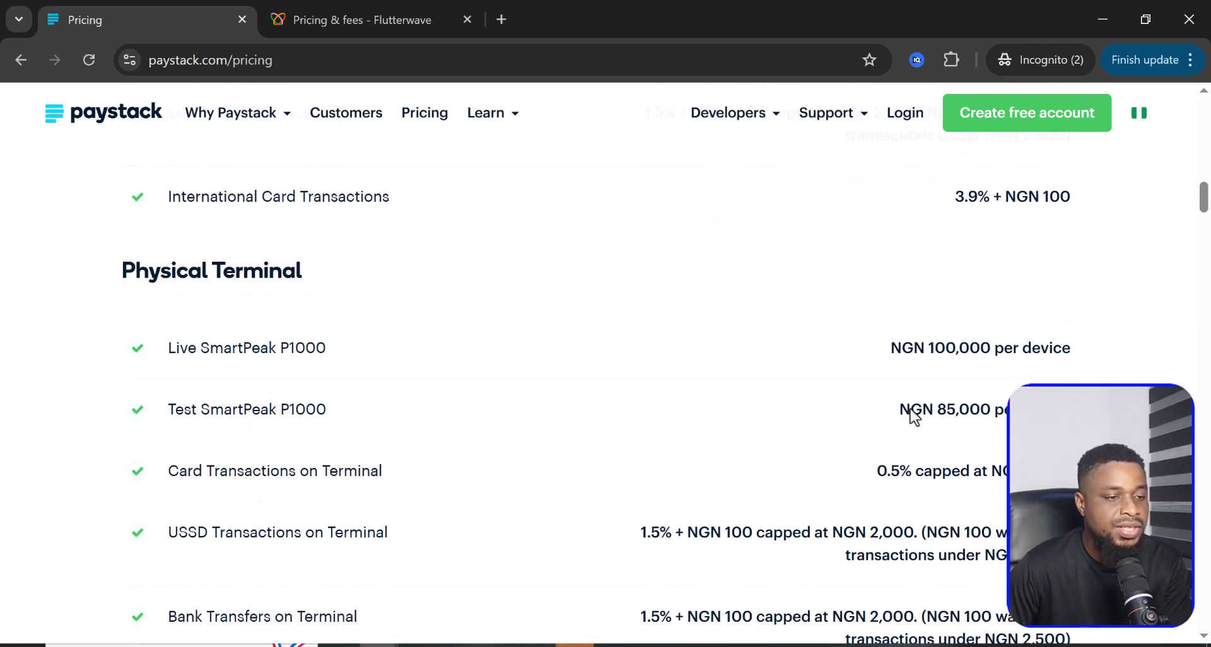
{"action": "scroll", "coordinate": [600, 378], "scroll_direction": "down", "scroll_amount": 3}
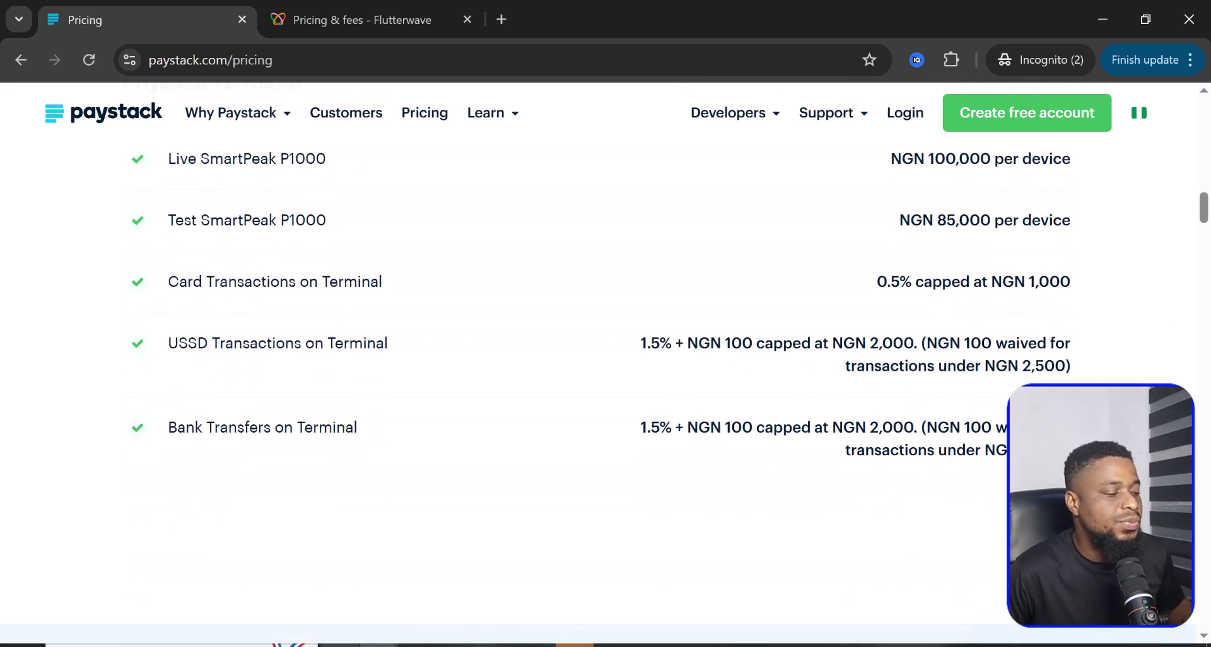
{"action": "mouse_move", "coordinate": [379, 645]}
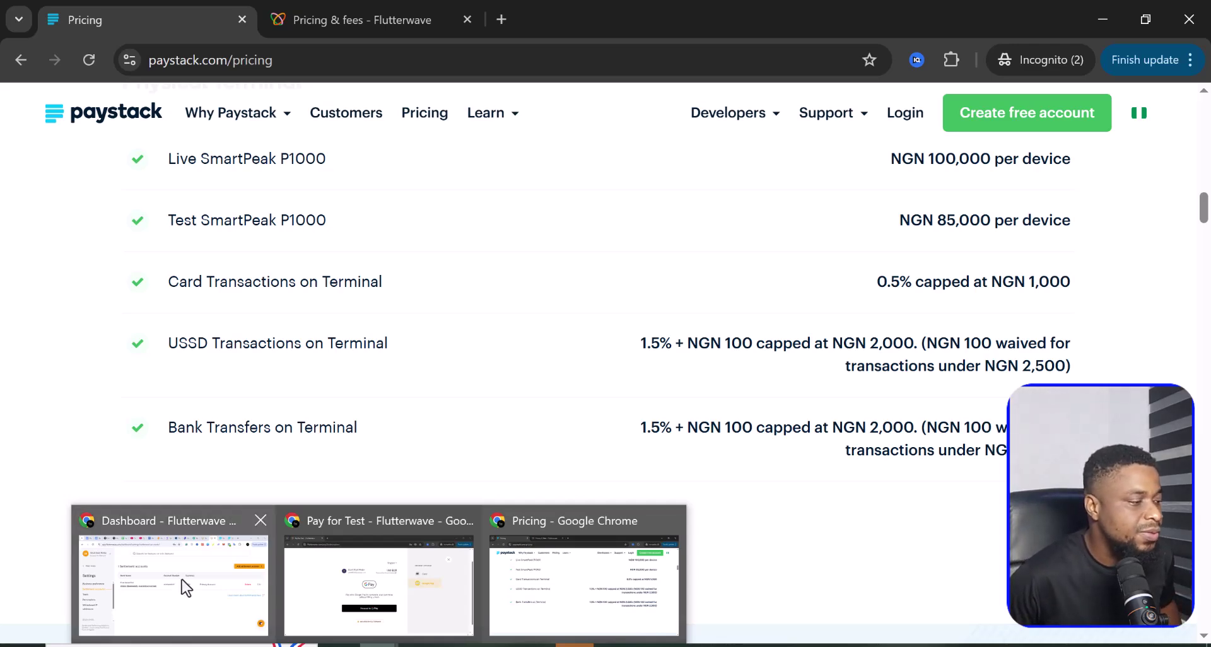
Step: Bring up the Chrome window with the live-mode Paystack merchant dashboard showing NGN 18,000 revenue
{"action": "left_click", "coordinate": [163, 581]}
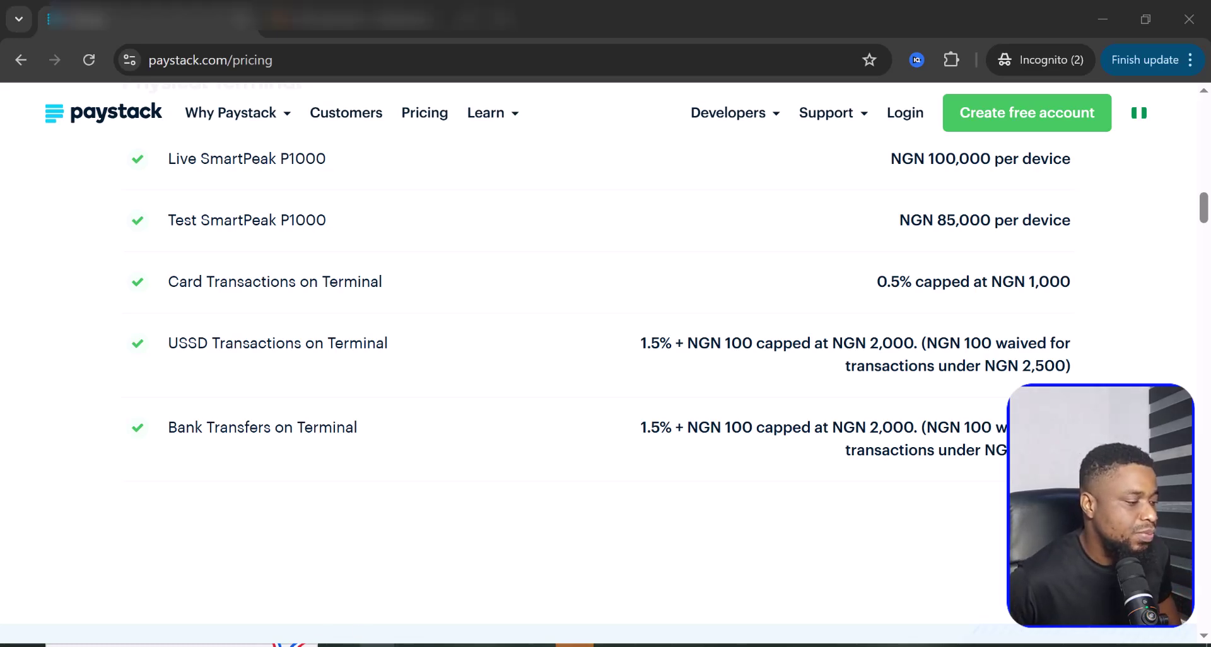
{"action": "left_click", "coordinate": [168, 571]}
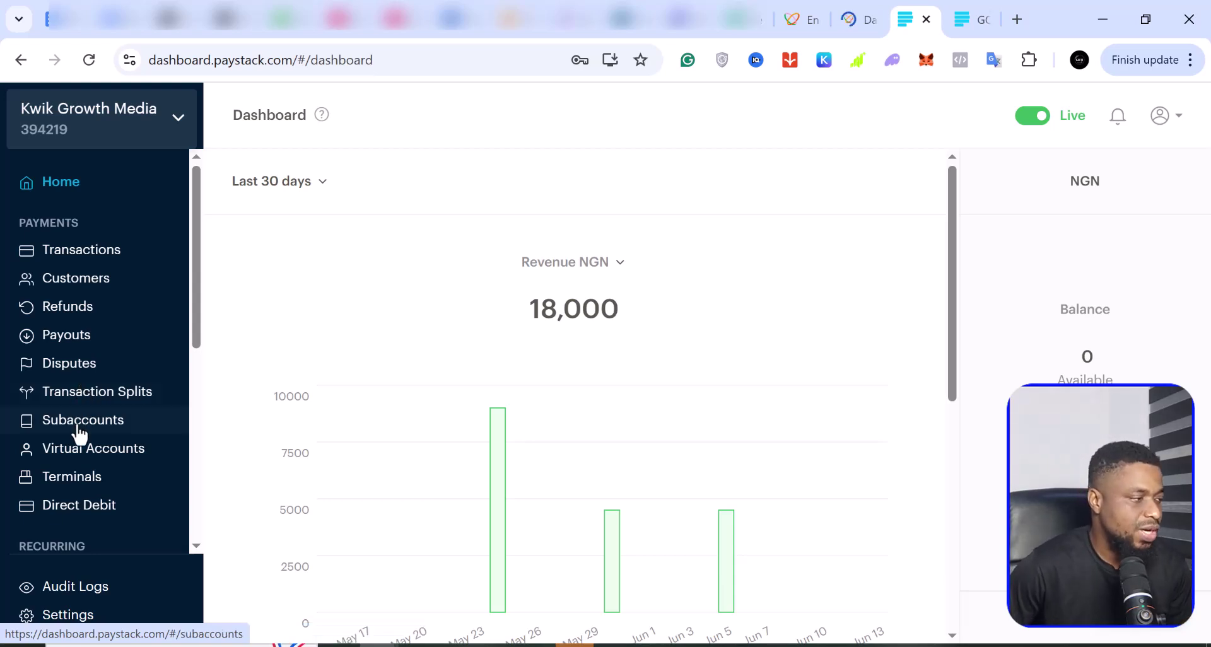
Step: Scroll the Paystack sidebar through Payments, Recurring, Transfers and Commerce, then switch to the Flutterwave dashboard
{"action": "scroll", "coordinate": [84, 429], "scroll_direction": "down", "scroll_amount": 2}
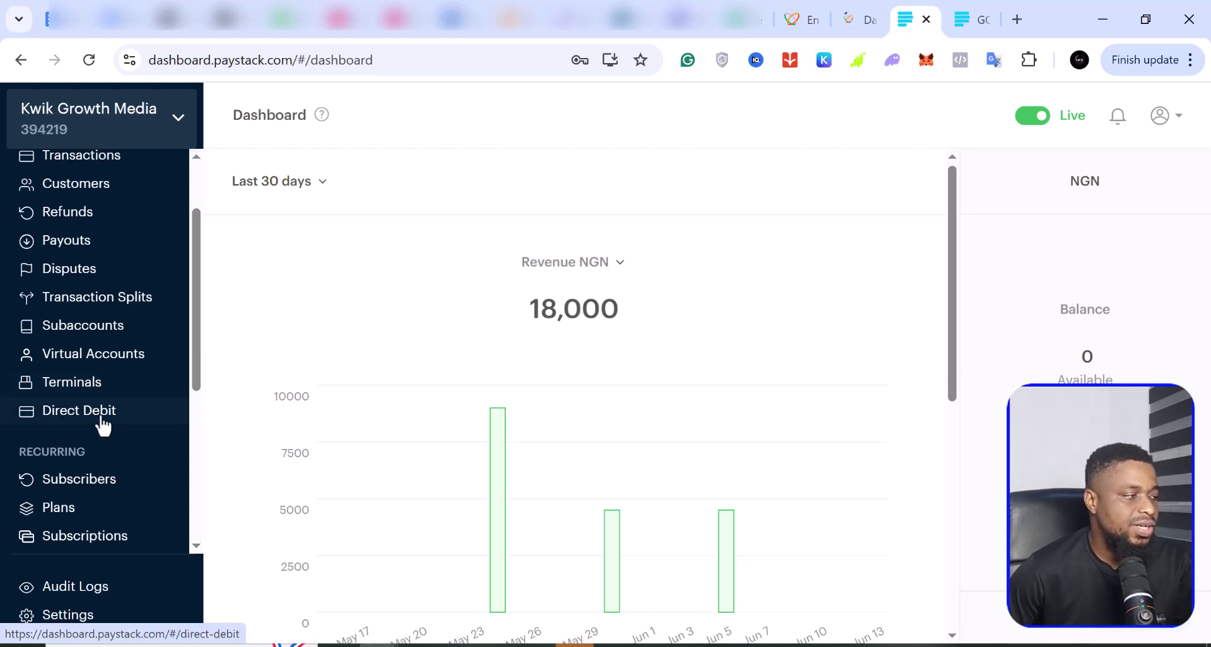
{"action": "scroll", "coordinate": [102, 425], "scroll_direction": "down", "scroll_amount": 1}
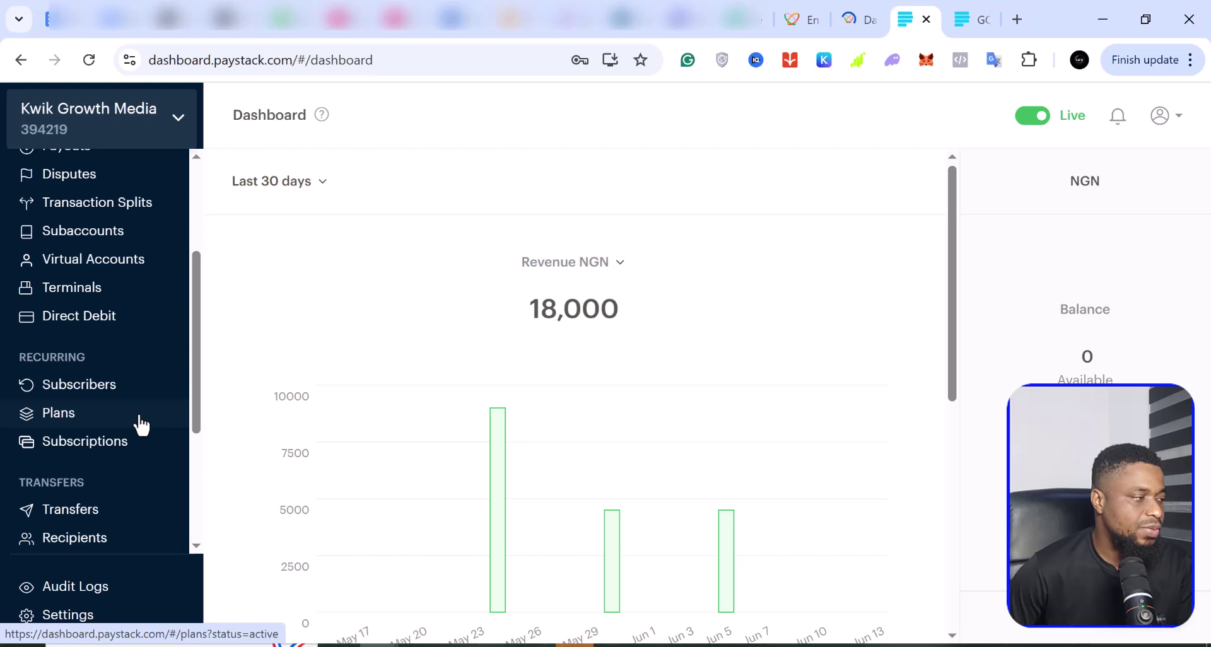
{"action": "scroll", "coordinate": [130, 441], "scroll_direction": "down", "scroll_amount": 3}
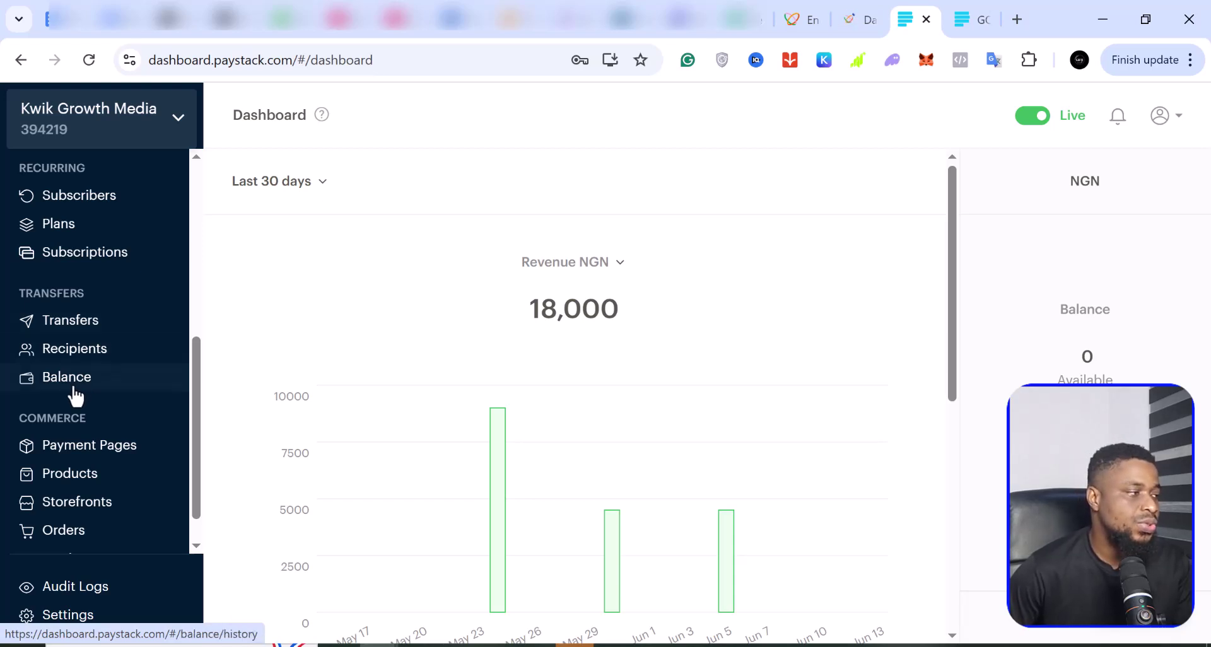
{"action": "scroll", "coordinate": [106, 386], "scroll_direction": "down", "scroll_amount": 1}
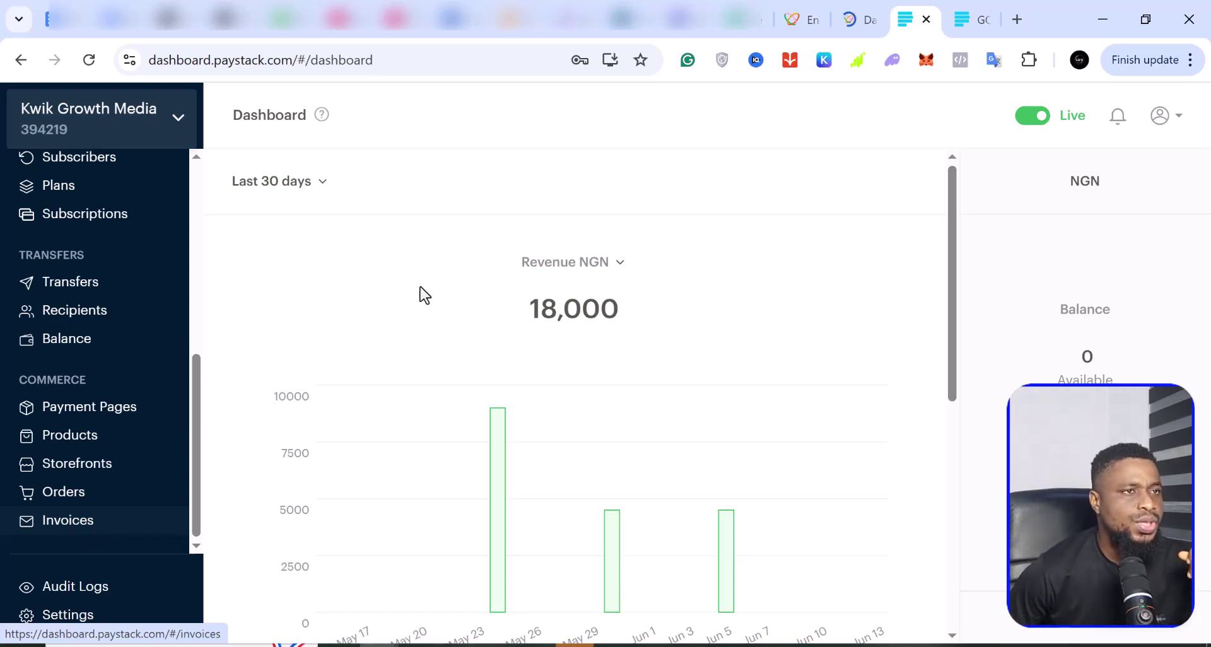
{"action": "key", "text": "ctrl+shift+Tab"}
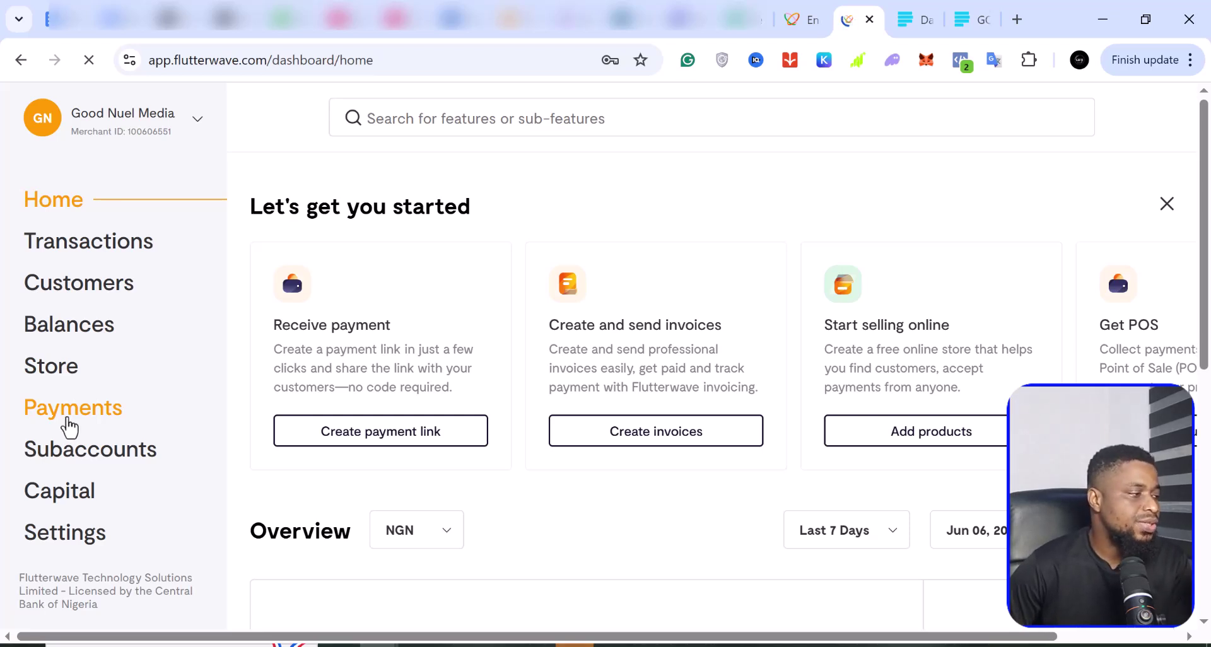
Step: Look over the Flutterwave home page, then go back to the Paystack dashboard tab
{"action": "scroll", "coordinate": [70, 428], "scroll_direction": "down", "scroll_amount": 2}
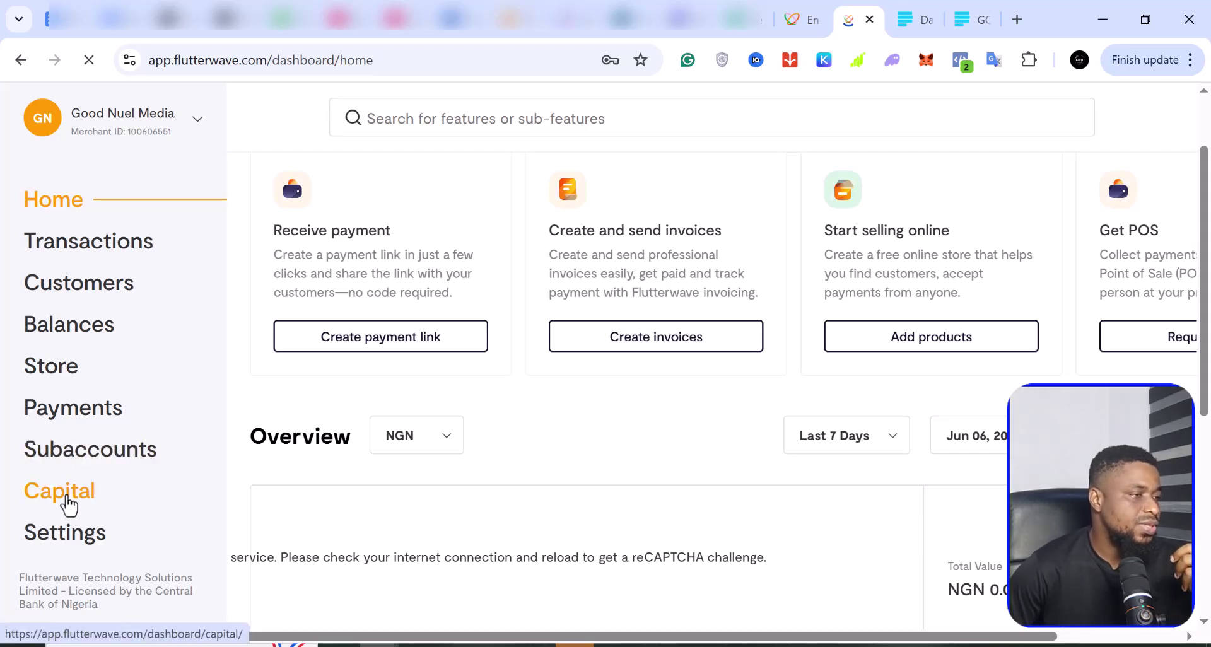
{"action": "scroll", "coordinate": [482, 376], "scroll_direction": "up", "scroll_amount": 2}
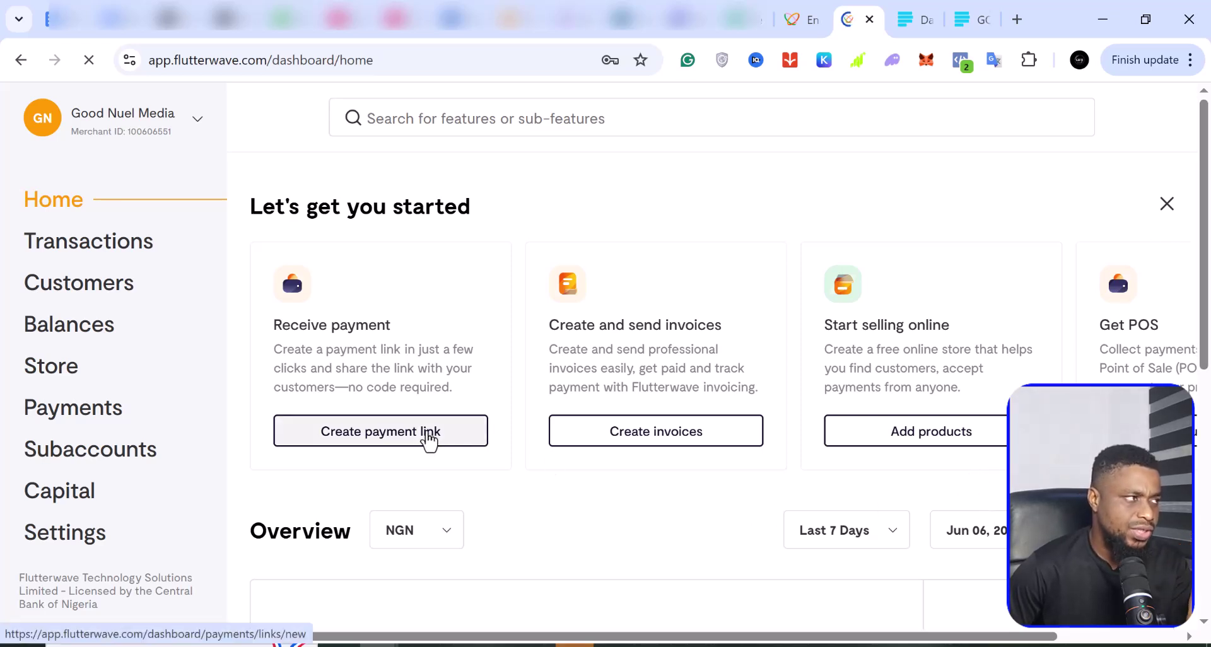
{"action": "left_click", "coordinate": [921, 26]}
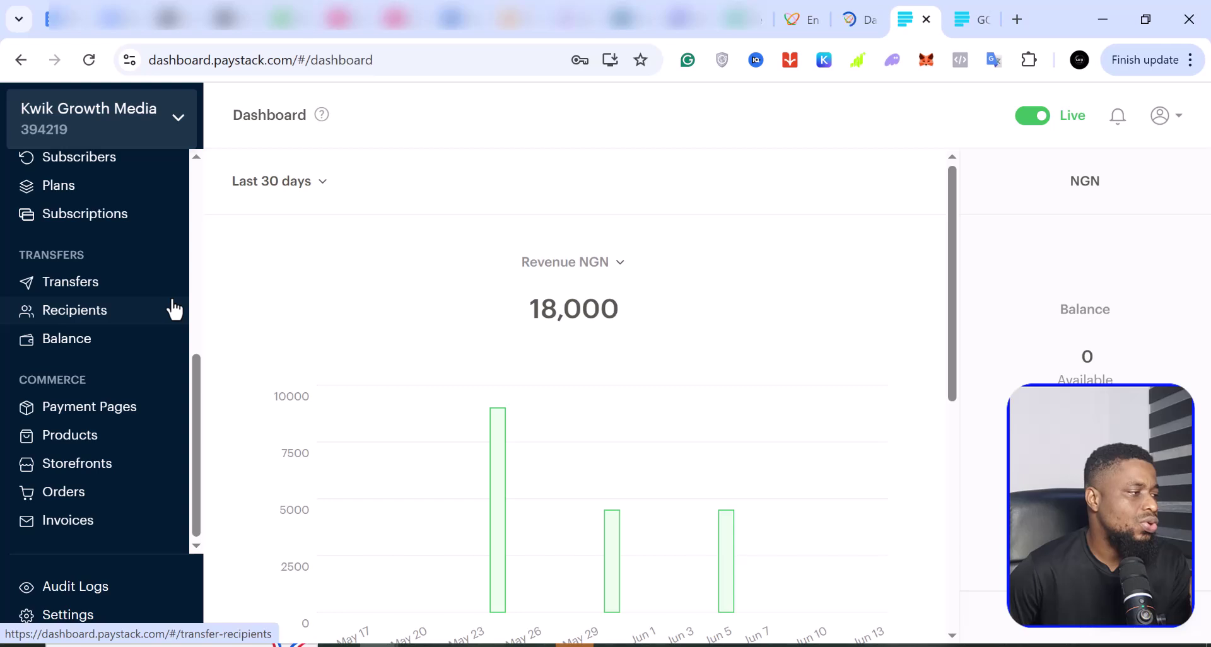
Step: View Paystack's Payment Pages list and its three new-page types, then return to Flutterwave's dashboard
{"action": "scroll", "coordinate": [172, 308], "scroll_direction": "up", "scroll_amount": 2}
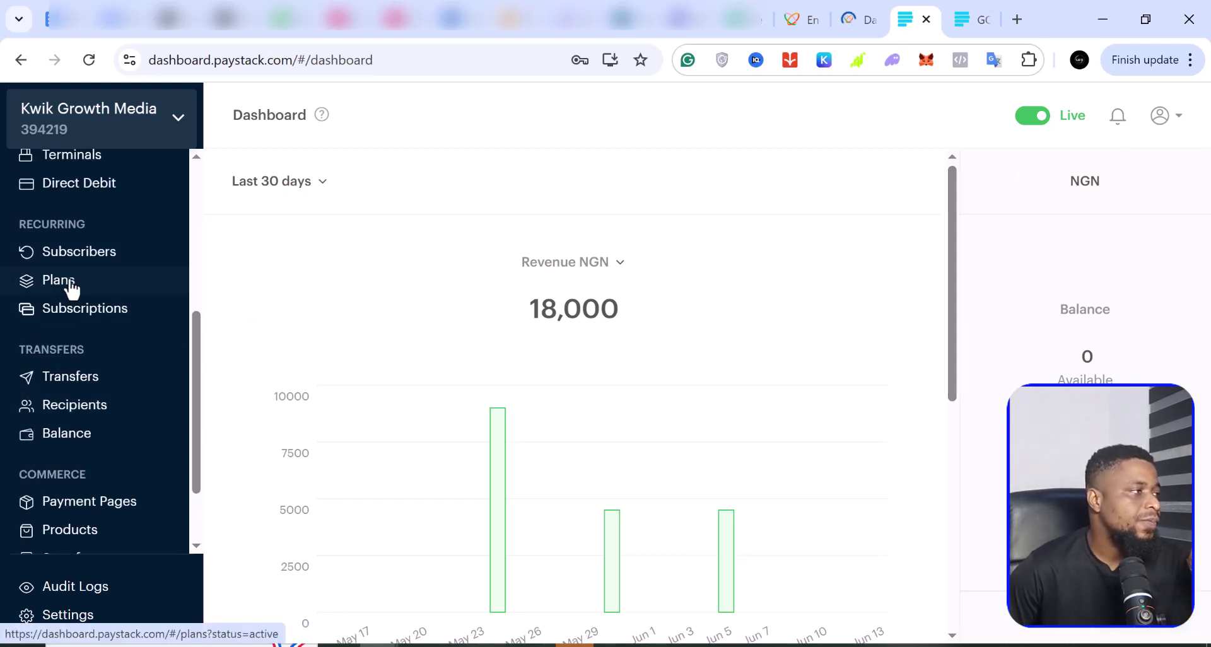
{"action": "scroll", "coordinate": [79, 285], "scroll_direction": "up", "scroll_amount": 5}
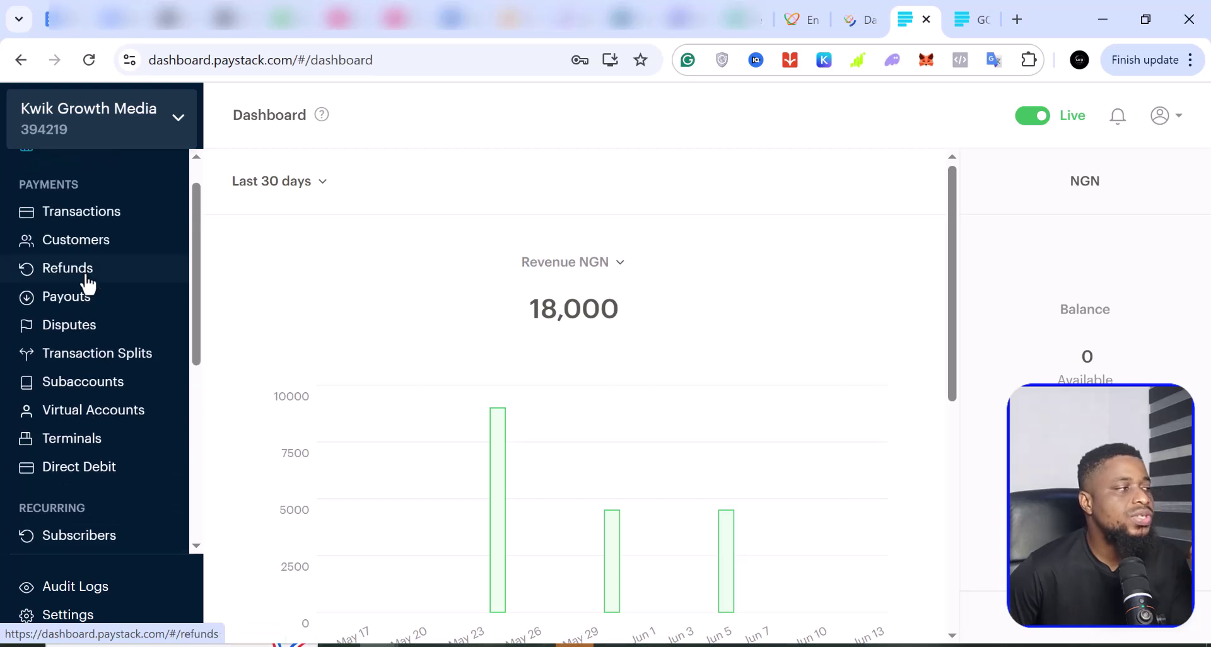
{"action": "scroll", "coordinate": [87, 284], "scroll_direction": "down", "scroll_amount": 6}
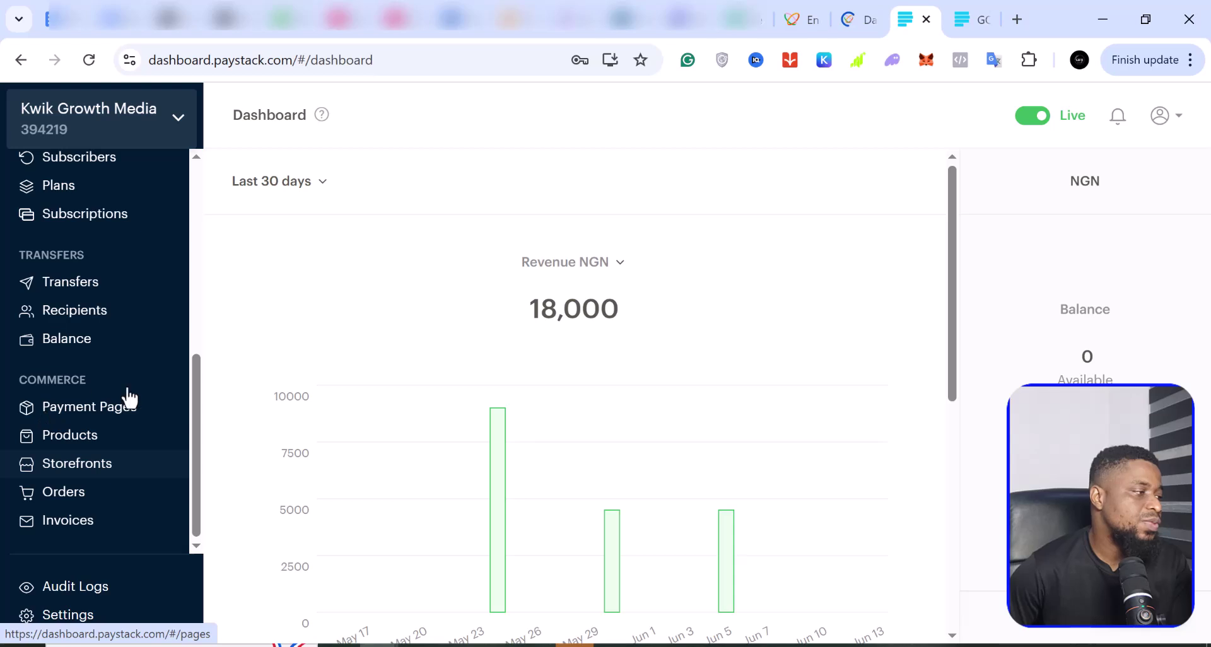
{"action": "left_click", "coordinate": [93, 416]}
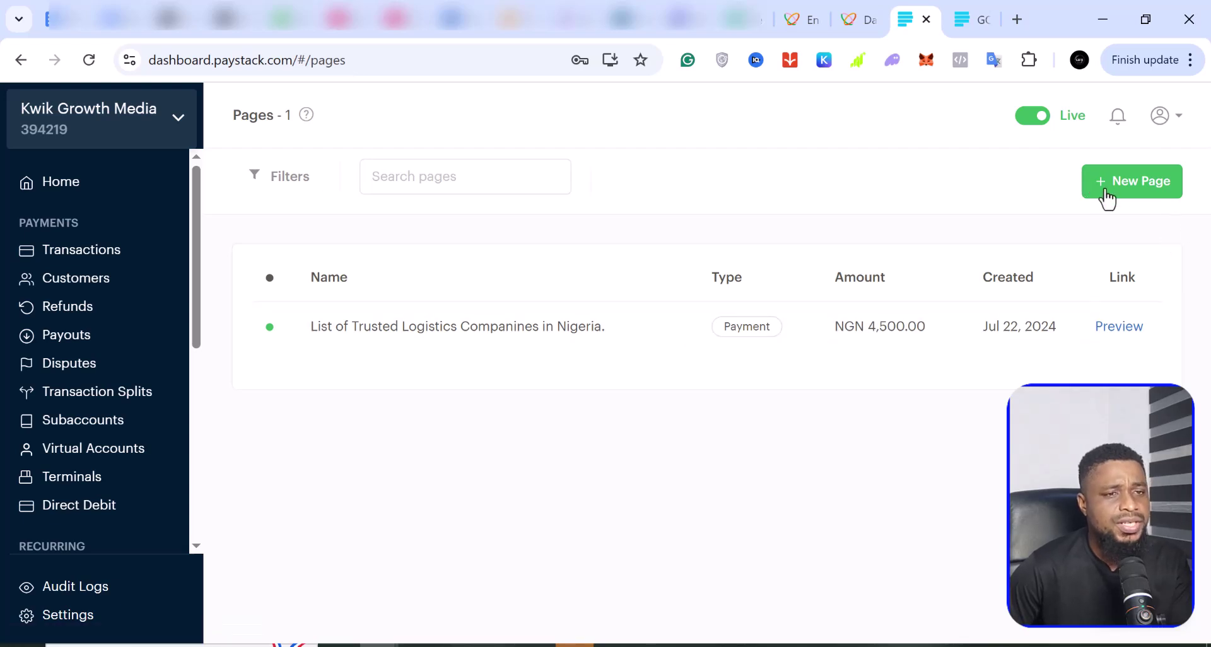
{"action": "left_click", "coordinate": [1137, 195]}
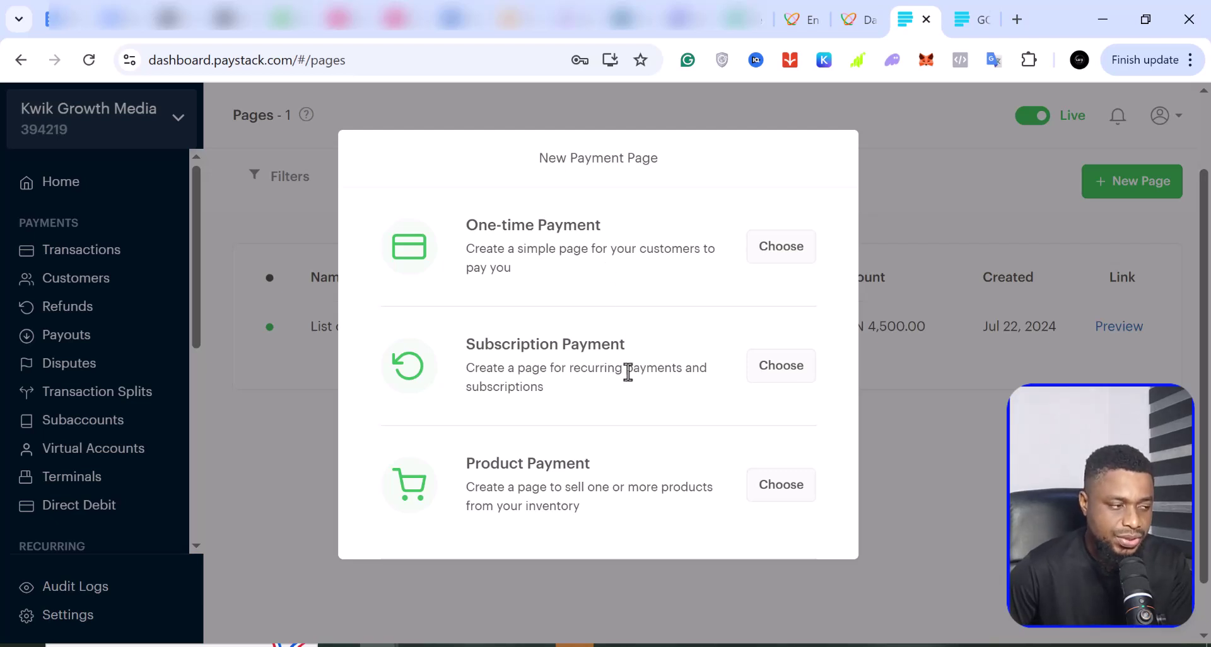
{"action": "left_click", "coordinate": [874, 25]}
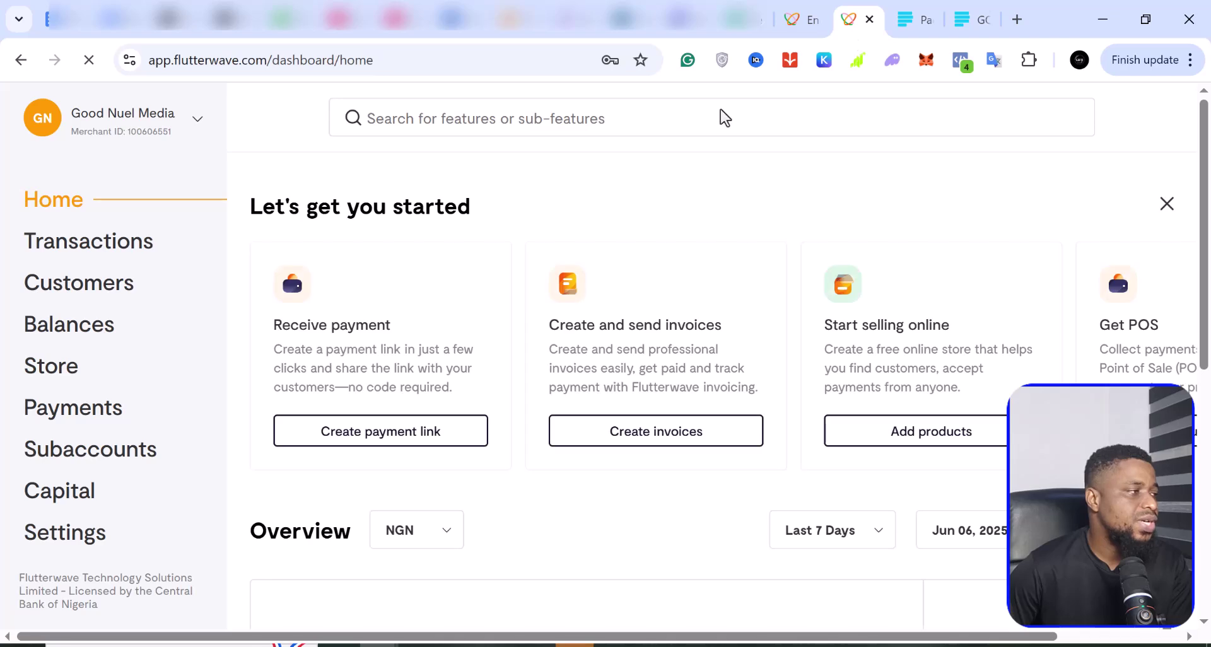
Step: Dismiss the message popup, go to Payment links, and open a blank Single charge link form
{"action": "left_click", "coordinate": [84, 416]}
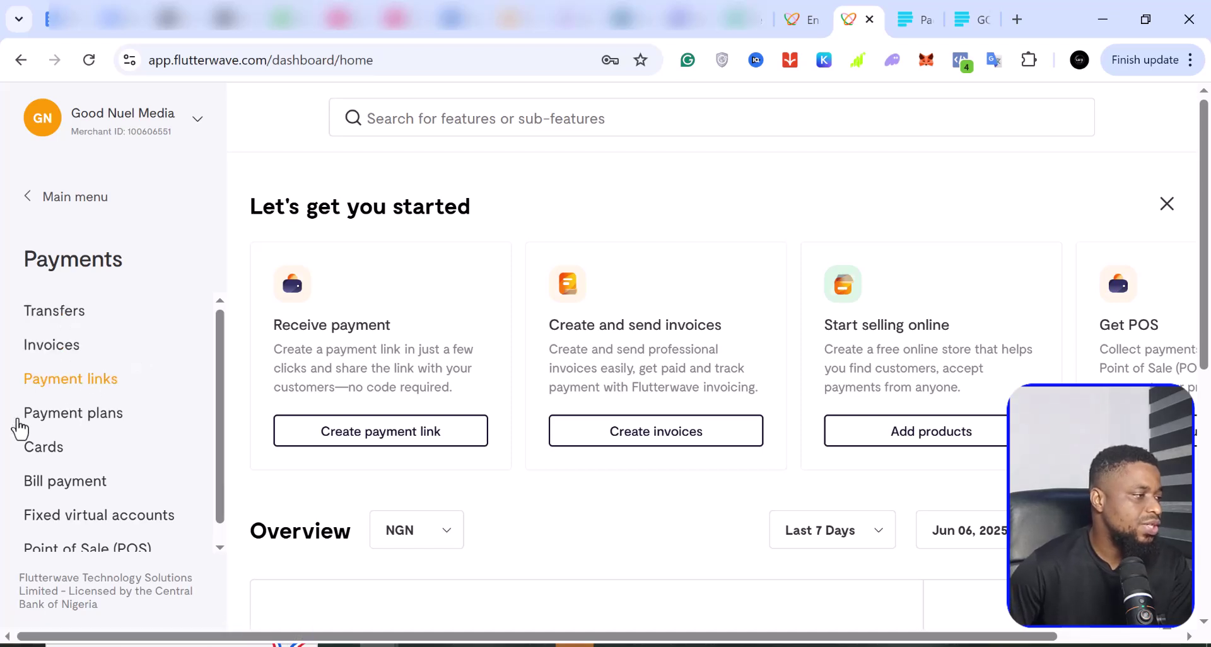
{"action": "scroll", "coordinate": [104, 473], "scroll_direction": "down", "scroll_amount": 1}
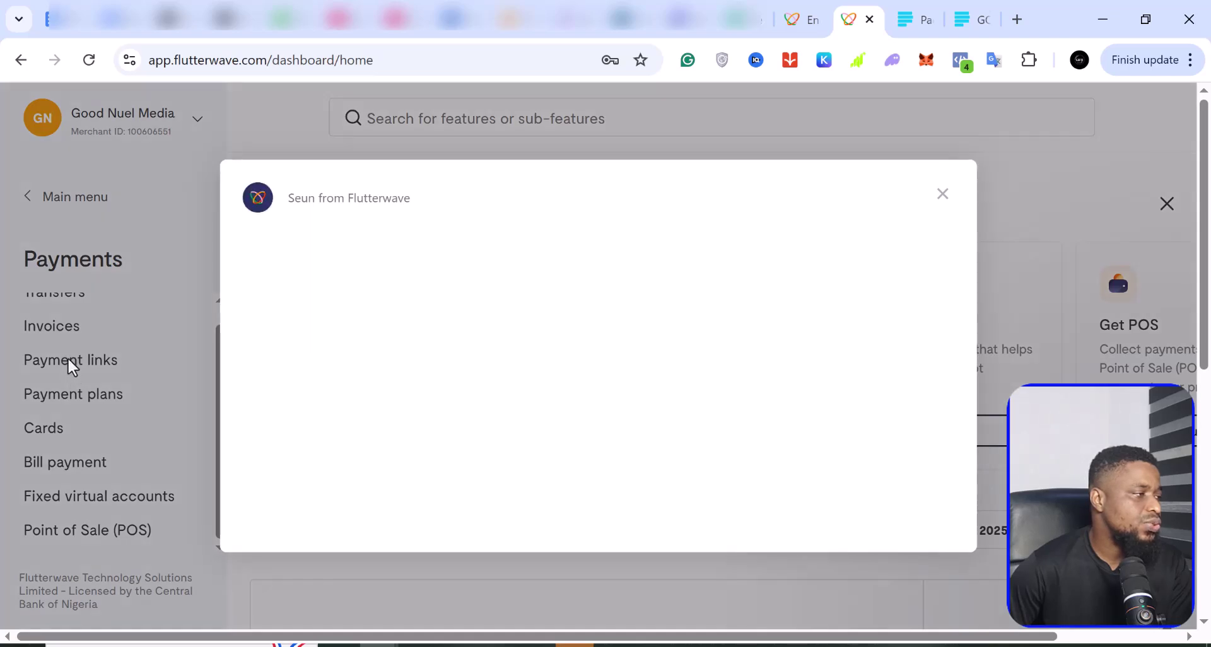
{"action": "left_click", "coordinate": [68, 359]}
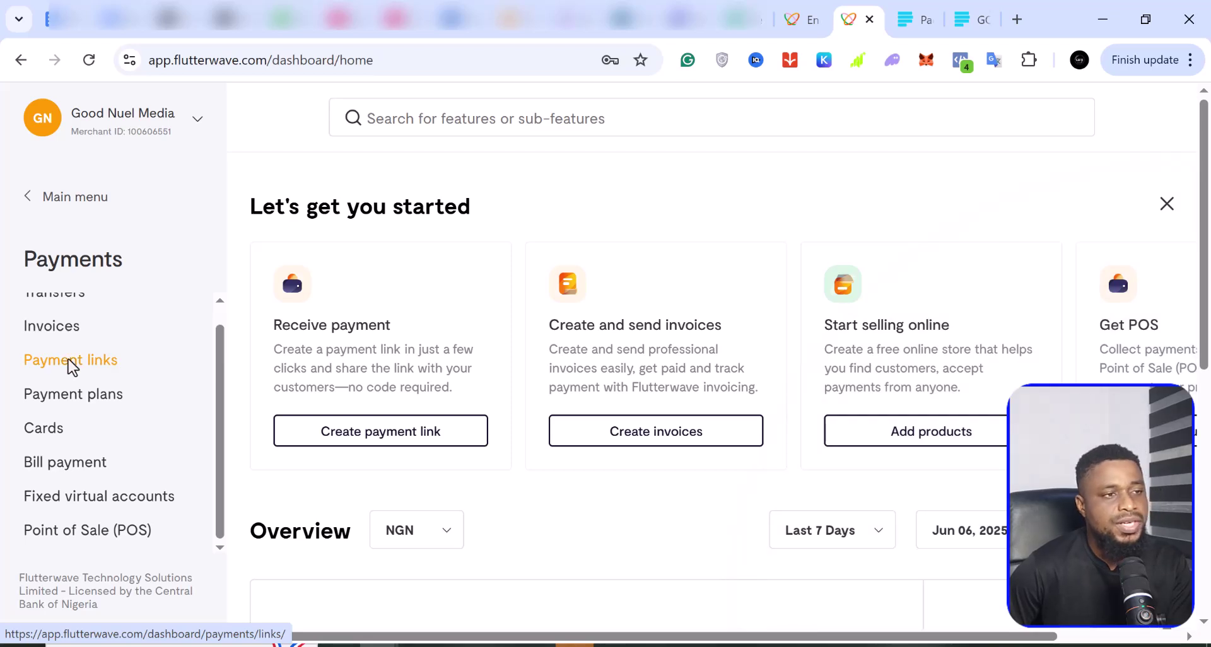
{"action": "left_click", "coordinate": [70, 365]}
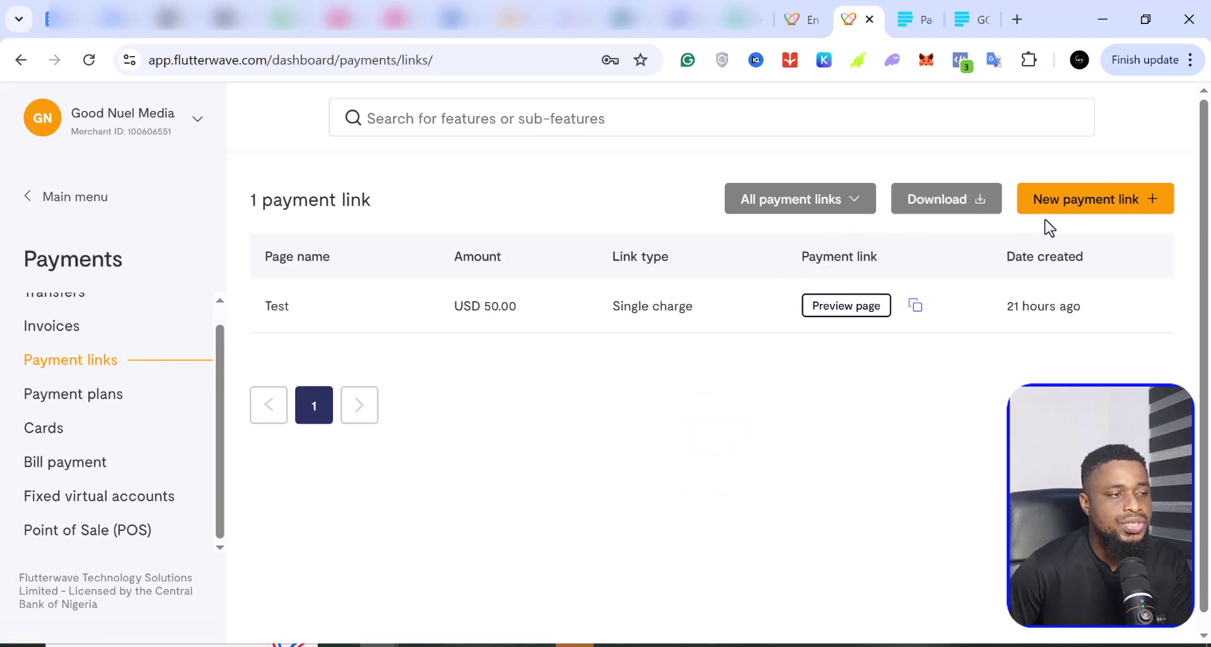
{"action": "left_click", "coordinate": [1053, 206]}
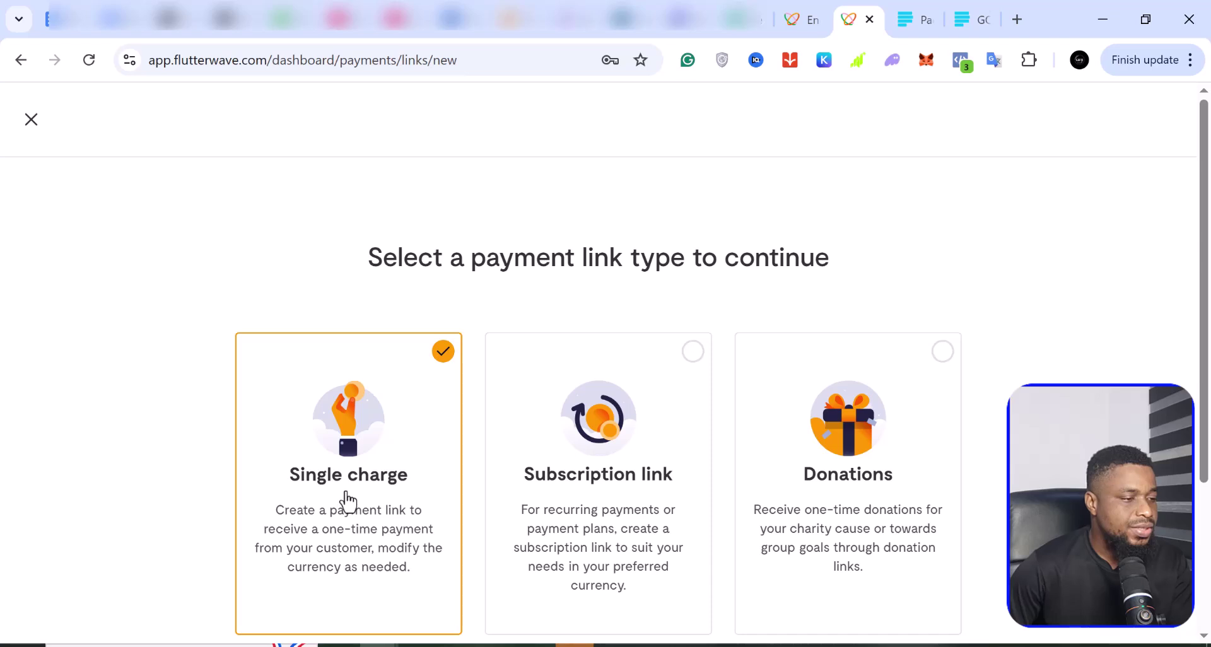
{"action": "scroll", "coordinate": [351, 496], "scroll_direction": "down", "scroll_amount": 1}
{"action": "scroll", "coordinate": [351, 496], "scroll_direction": "down", "scroll_amount": 2}
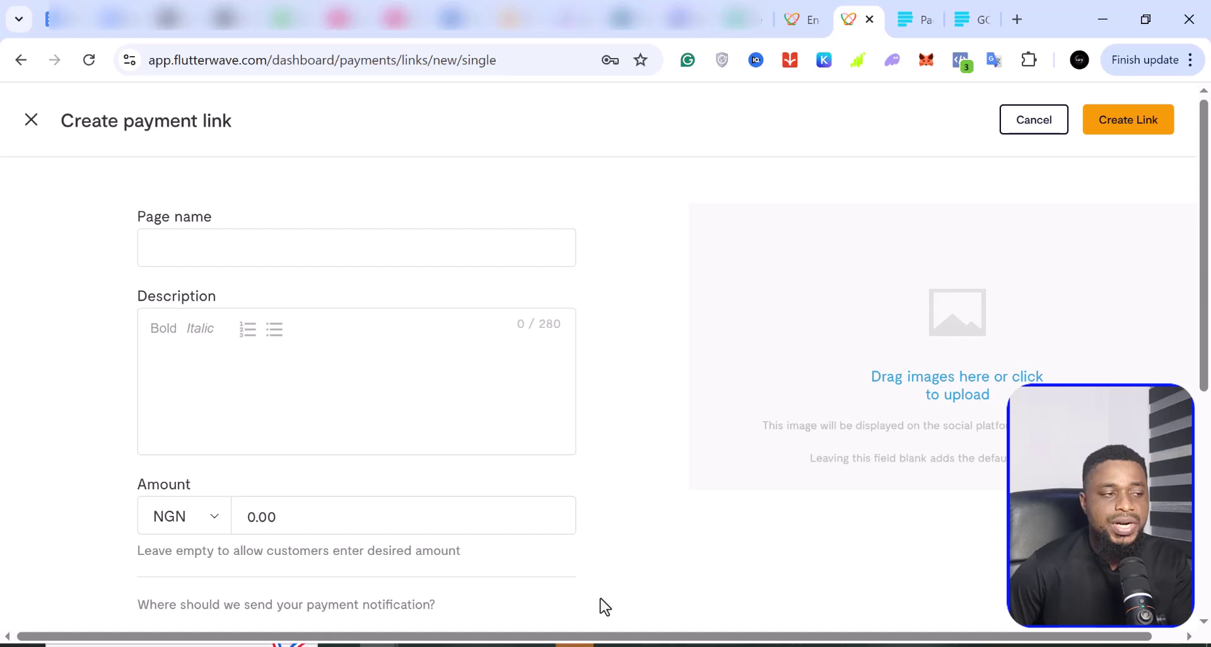
Step: Leave the blank Flutterwave payment link form and return to Paystack's New Payment Page dialog
{"action": "scroll", "coordinate": [422, 434], "scroll_direction": "down", "scroll_amount": 2}
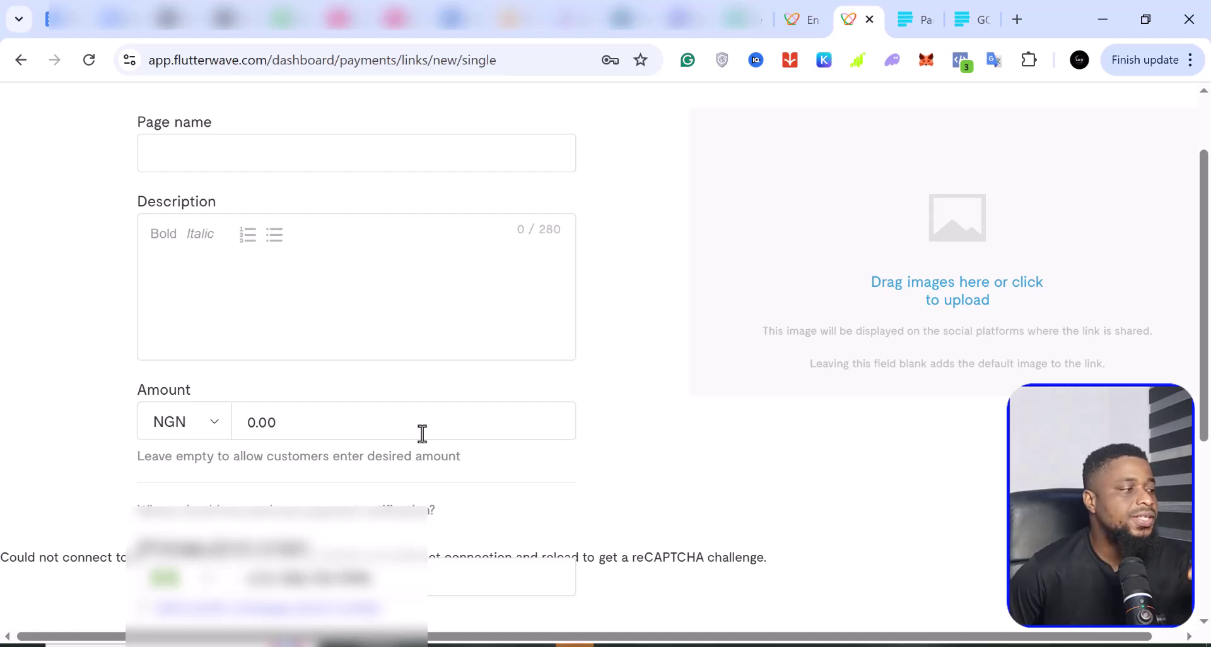
{"action": "scroll", "coordinate": [422, 434], "scroll_direction": "up", "scroll_amount": 2}
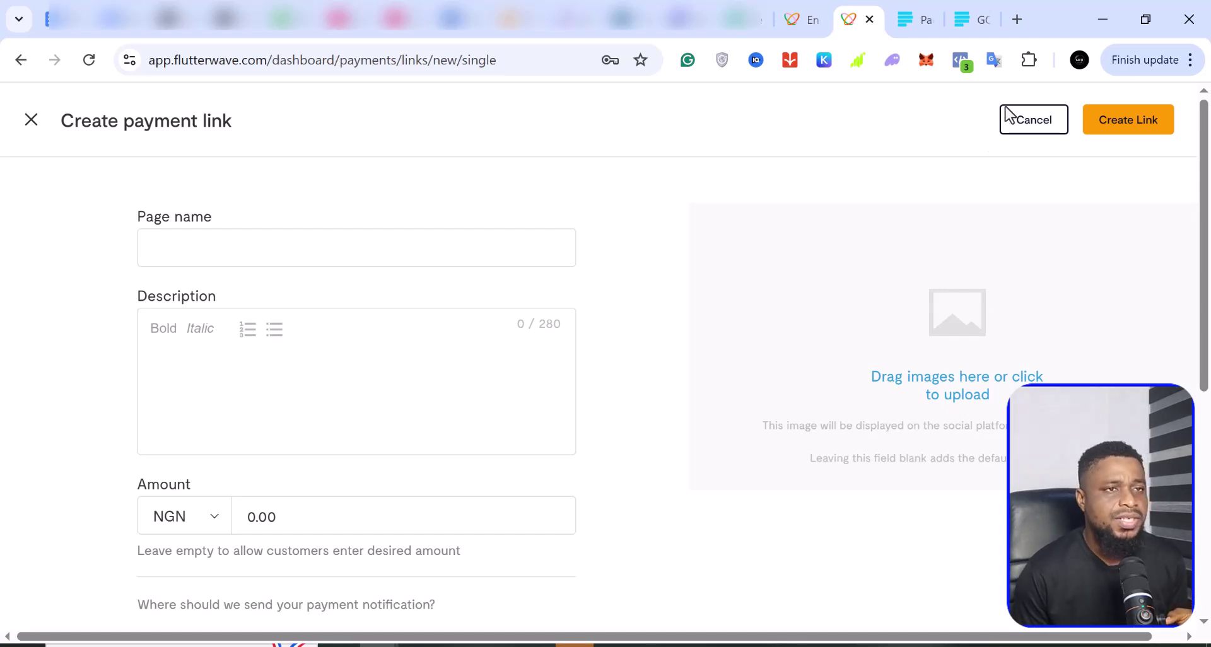
{"action": "left_click", "coordinate": [915, 20]}
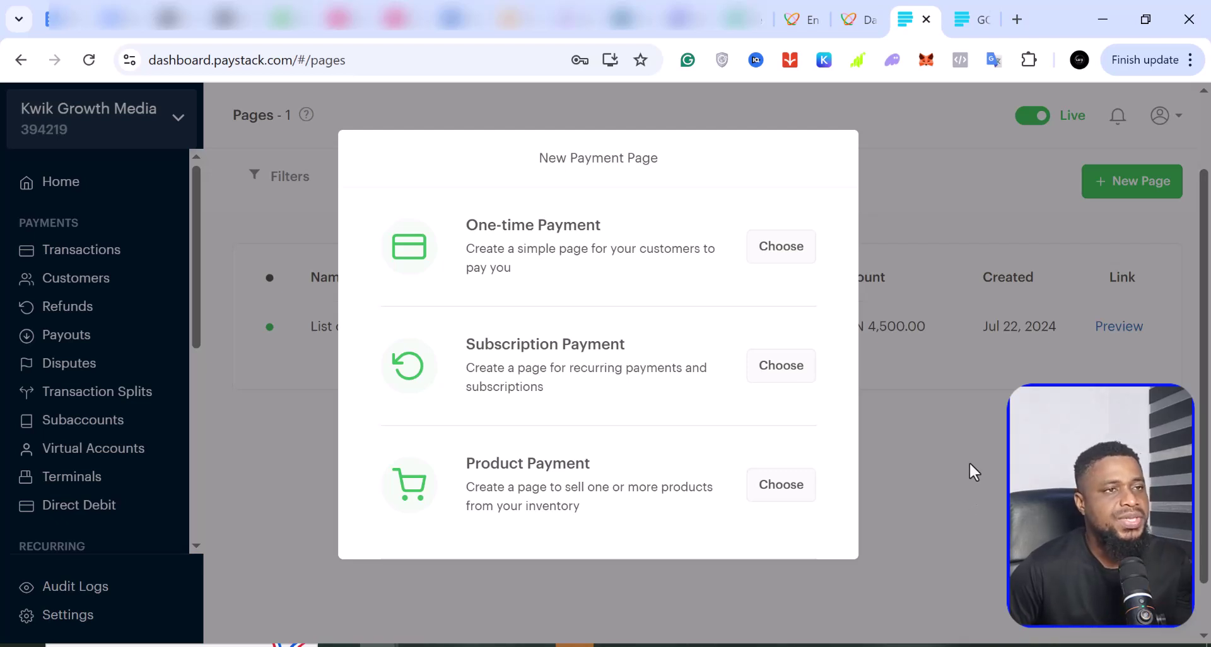
Step: Glance at the GOOD T-SHIRT store, dismiss Paystack's New Payment Page dialog, and go to Settings
{"action": "left_click", "coordinate": [981, 26]}
{"action": "left_click", "coordinate": [913, 20]}
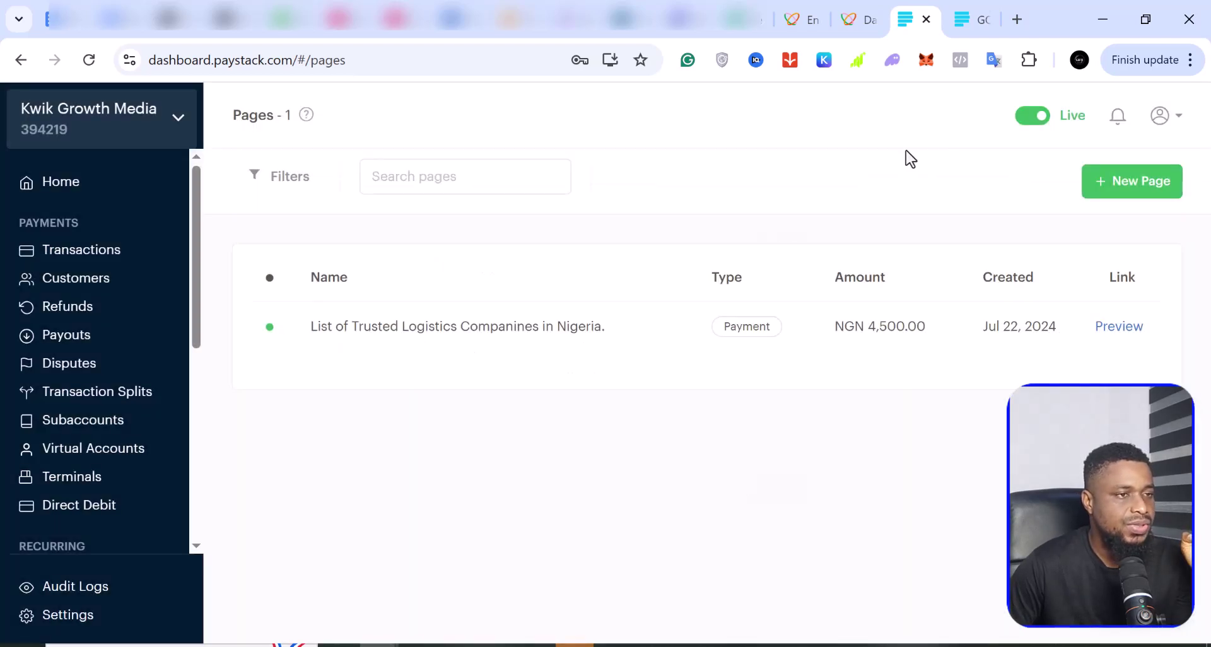
{"action": "left_click", "coordinate": [909, 157]}
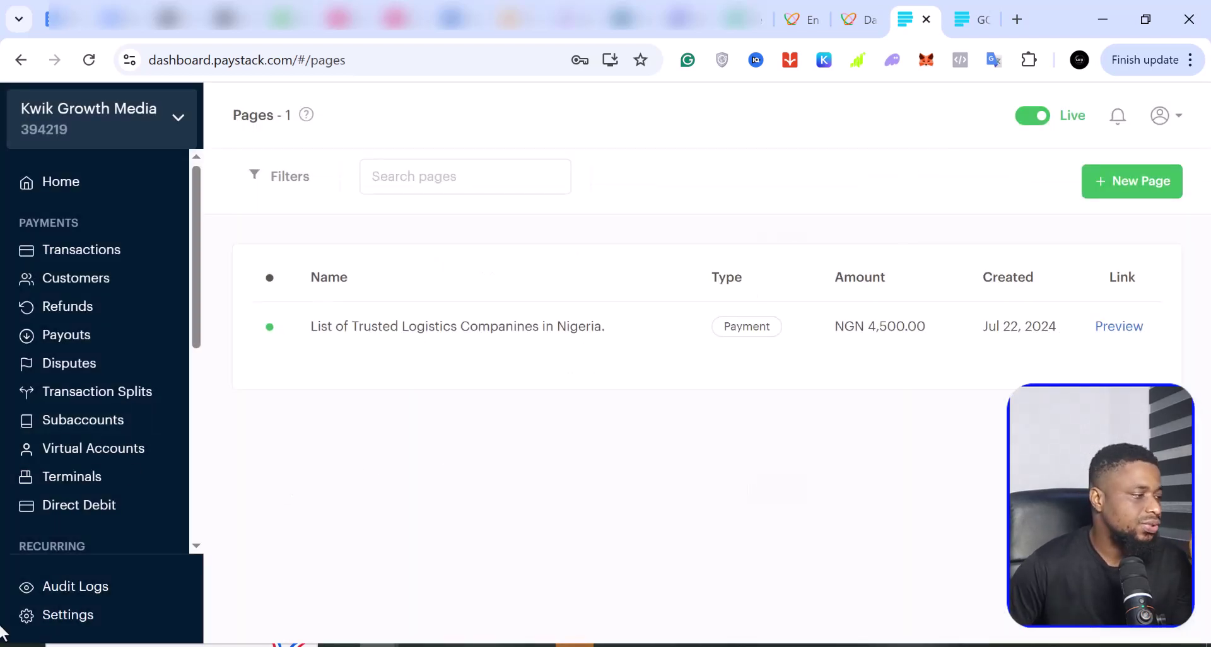
{"action": "left_click", "coordinate": [74, 620]}
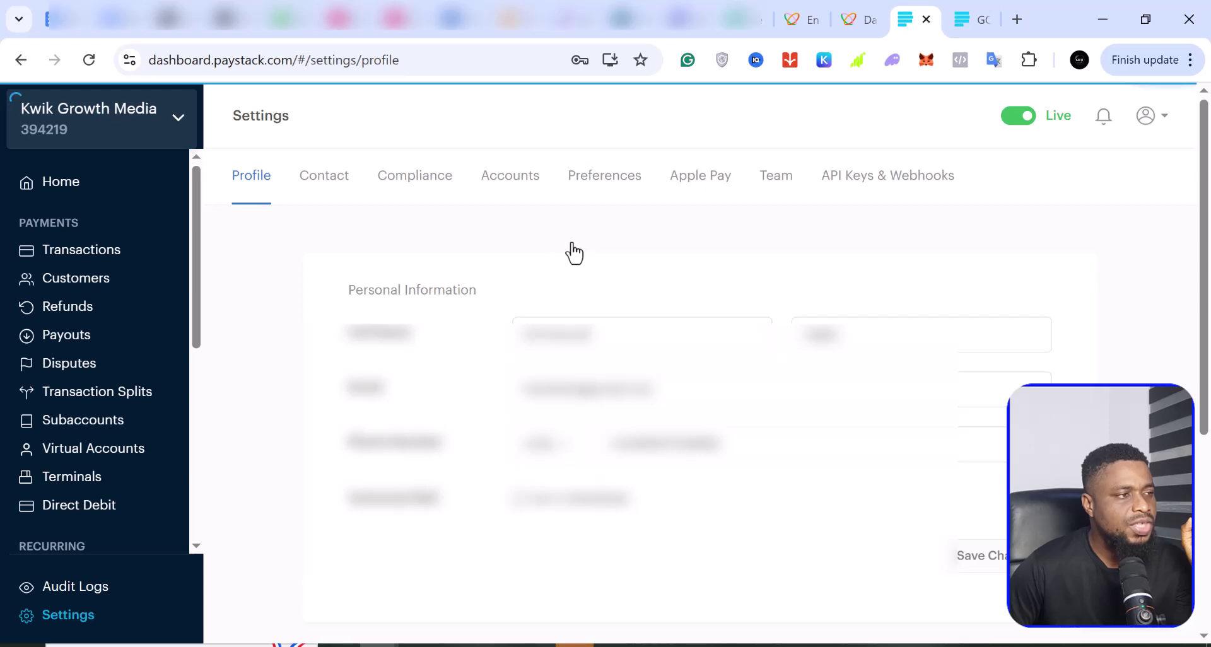
Step: Open Paystack's Accounts settings and start adding a USD payout account
{"action": "left_click", "coordinate": [518, 183]}
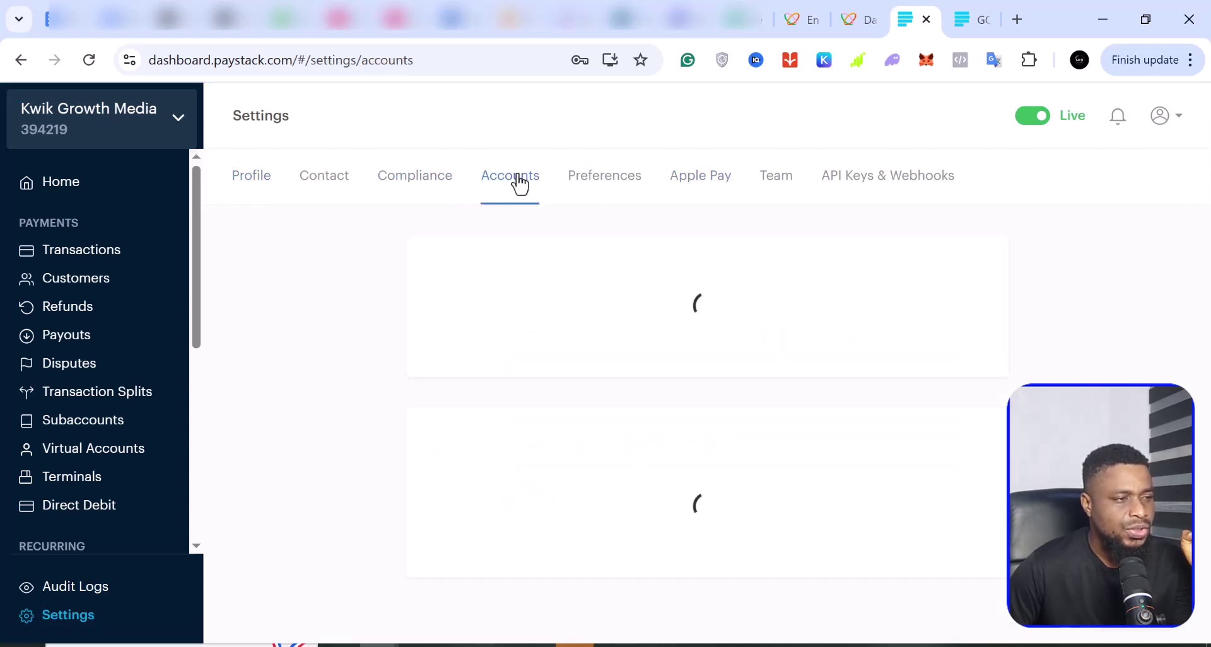
{"action": "scroll", "coordinate": [735, 426], "scroll_direction": "down", "scroll_amount": 1}
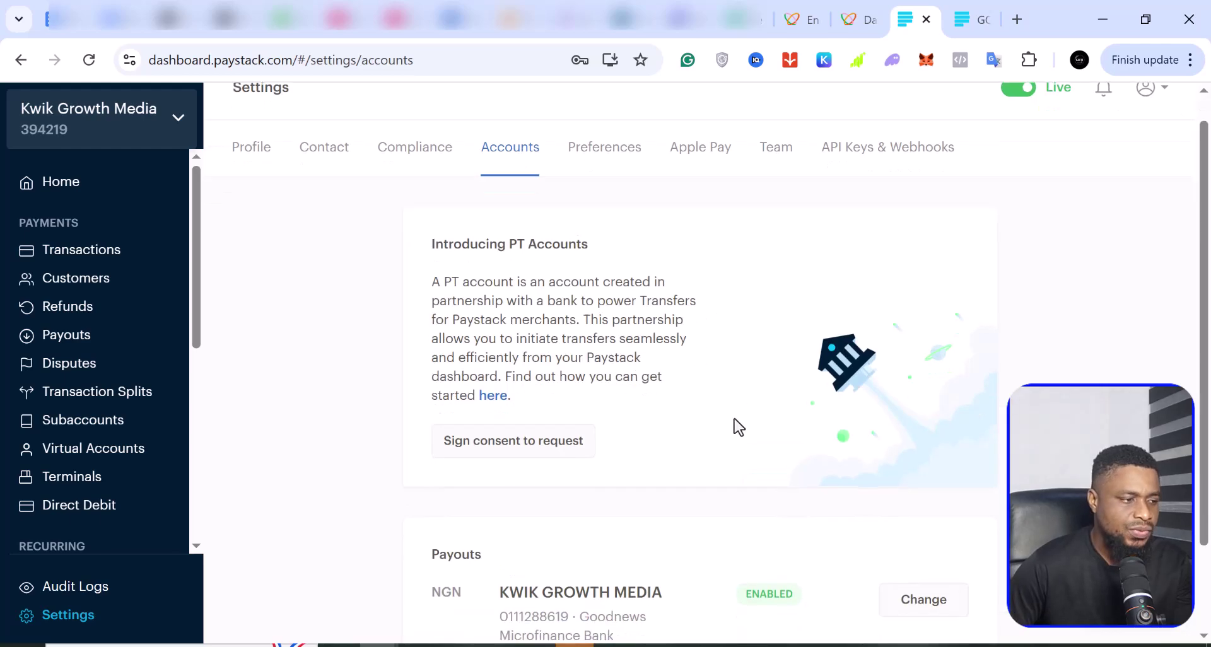
{"action": "scroll", "coordinate": [735, 426], "scroll_direction": "down", "scroll_amount": 2}
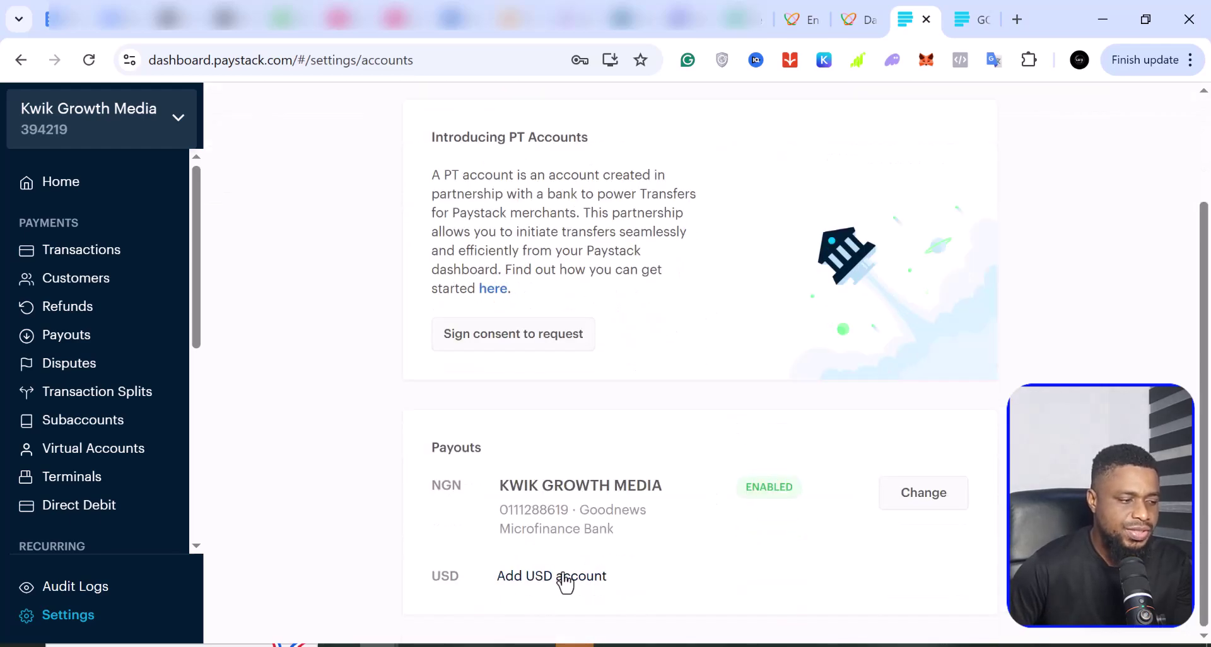
{"action": "left_click", "coordinate": [563, 578]}
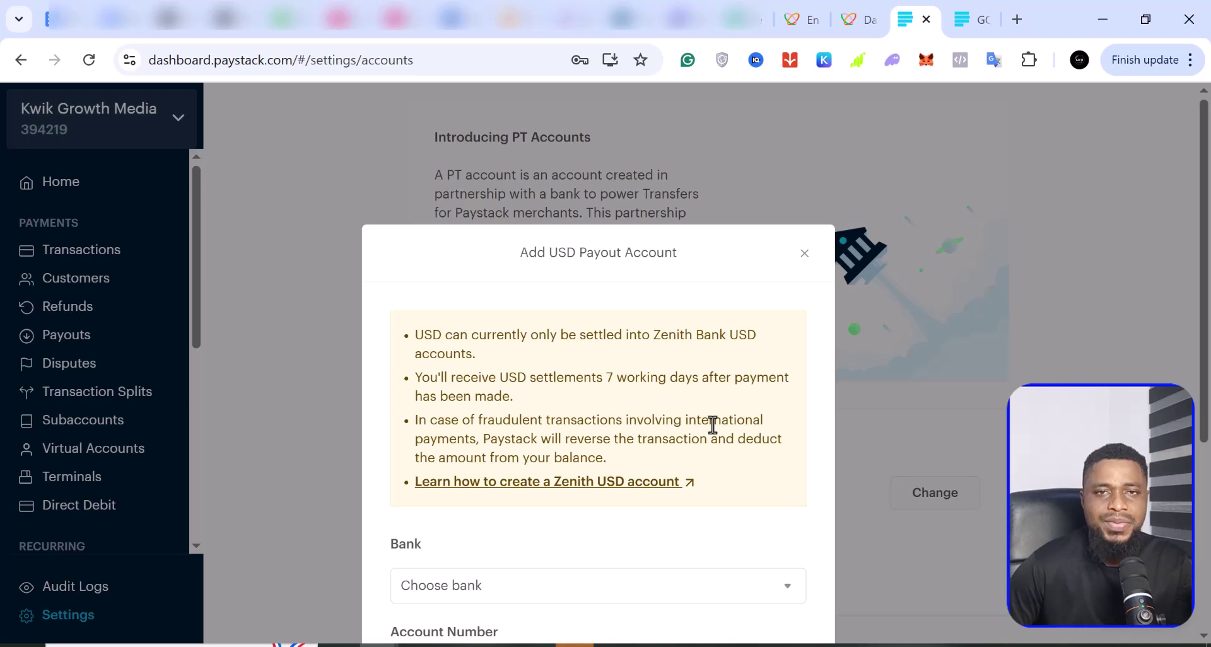
{"action": "scroll", "coordinate": [713, 425], "scroll_direction": "down", "scroll_amount": 3}
{"action": "key", "text": "Escape"}
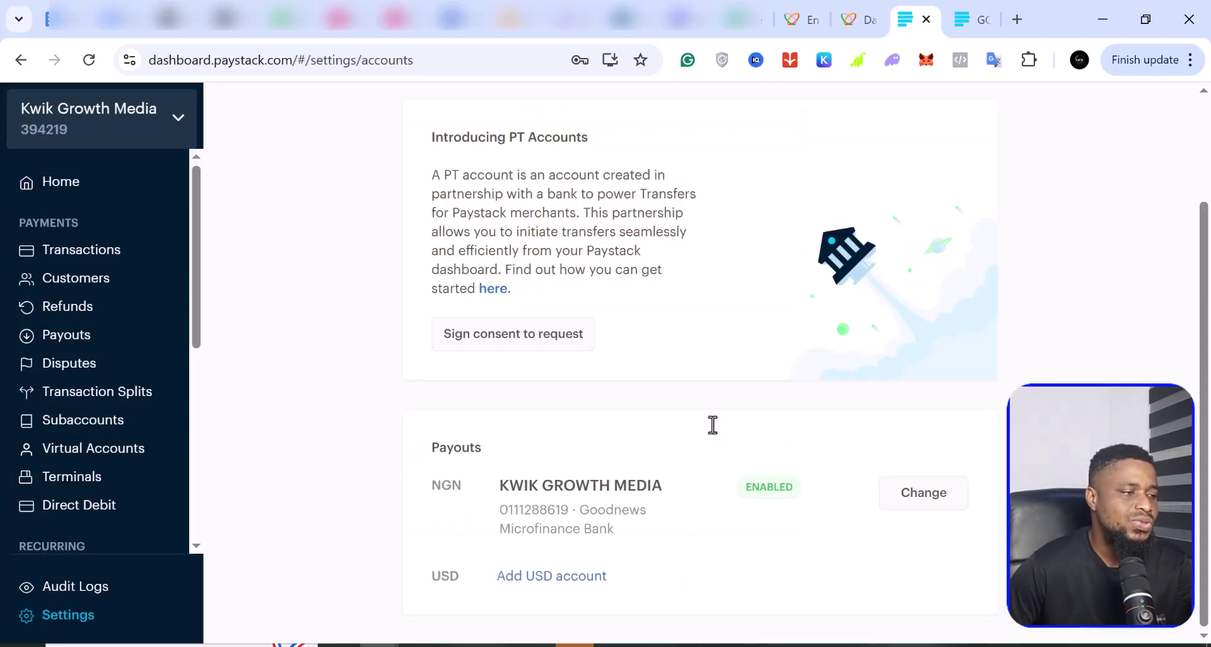
Step: Confirm the USD payout bank list offers only Zenith Bank, then close without adding
{"action": "left_click", "coordinate": [585, 577]}
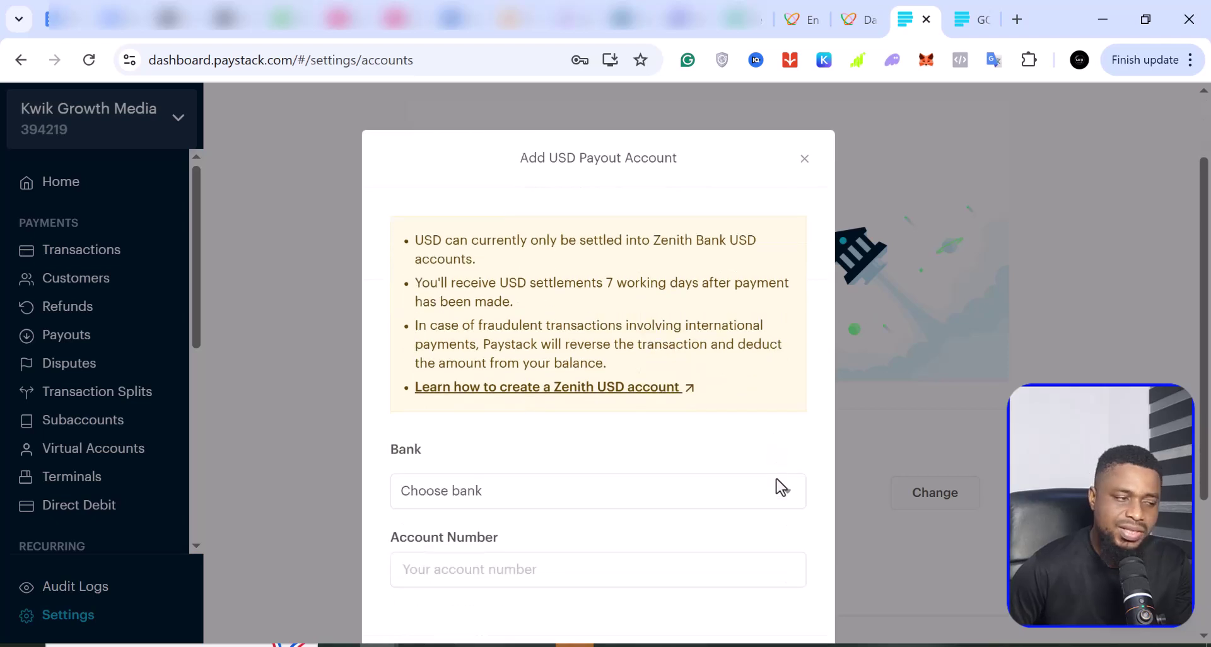
{"action": "left_click", "coordinate": [757, 502]}
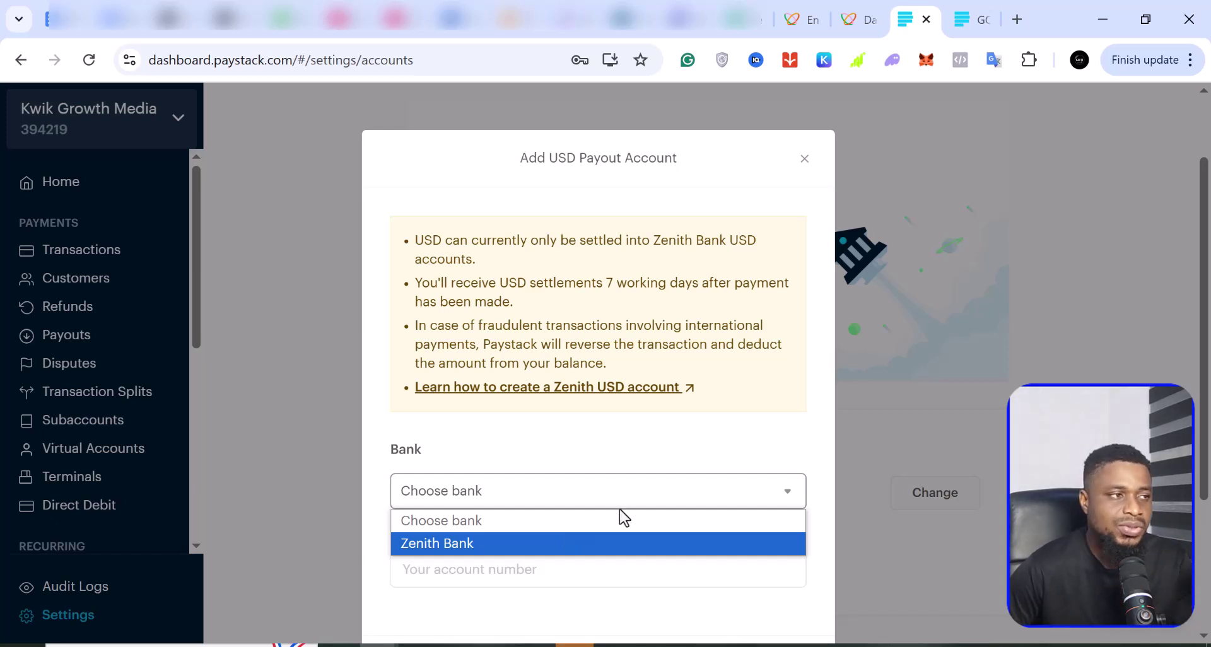
{"action": "left_click", "coordinate": [799, 166]}
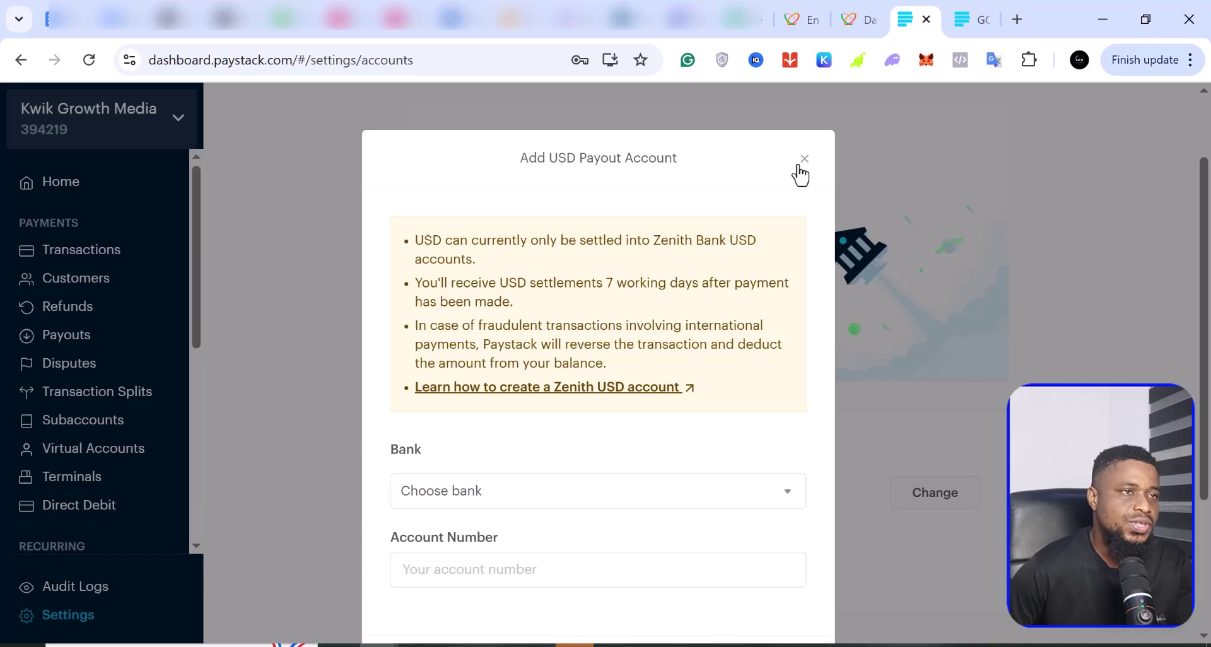
{"action": "left_click", "coordinate": [799, 166]}
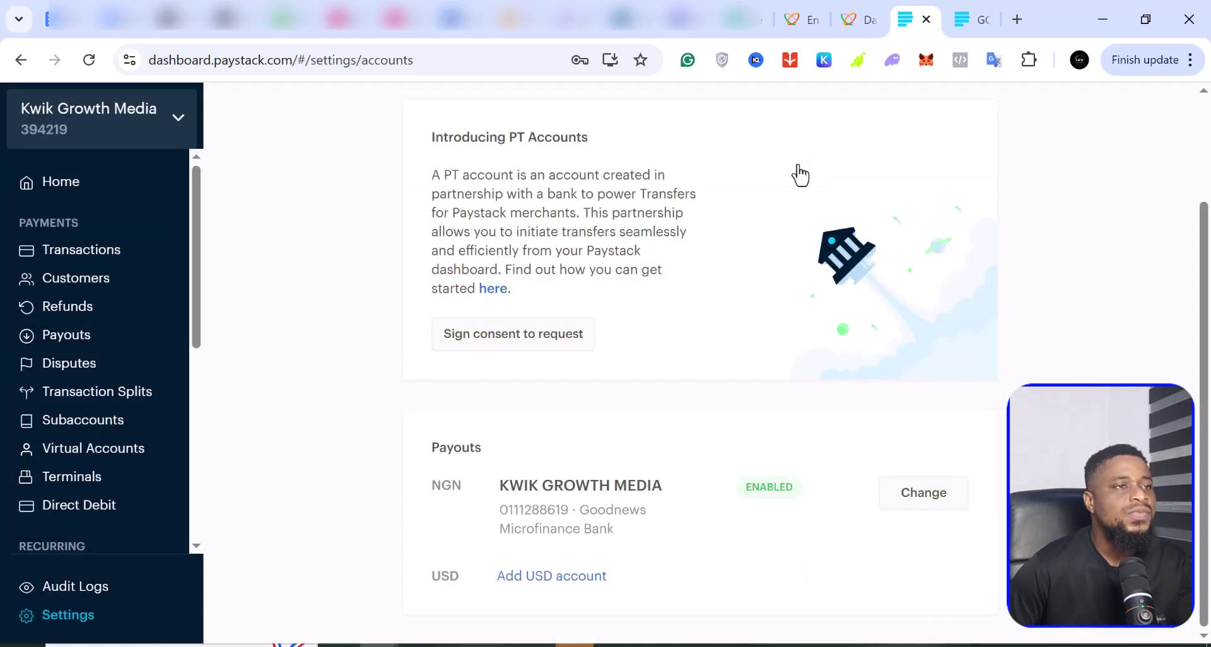
Step: Go to Flutterwave's Settlement accounts page, showing the single NGN First Bank PLC account
{"action": "left_click", "coordinate": [861, 22]}
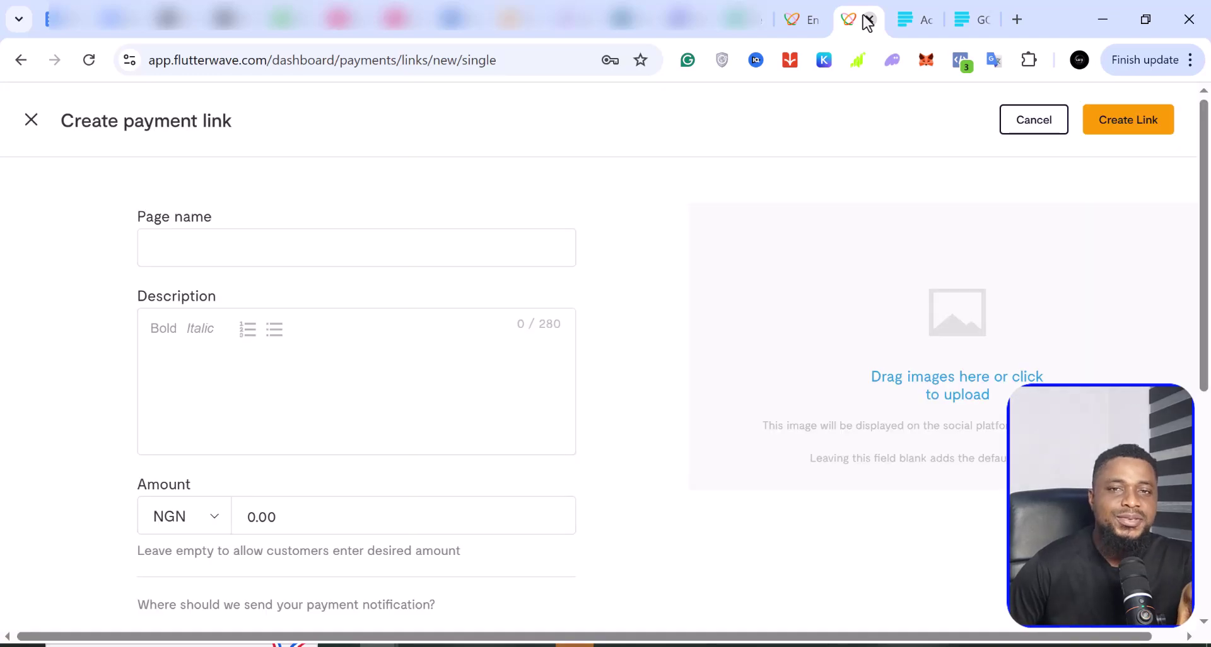
{"action": "left_click", "coordinate": [94, 541]}
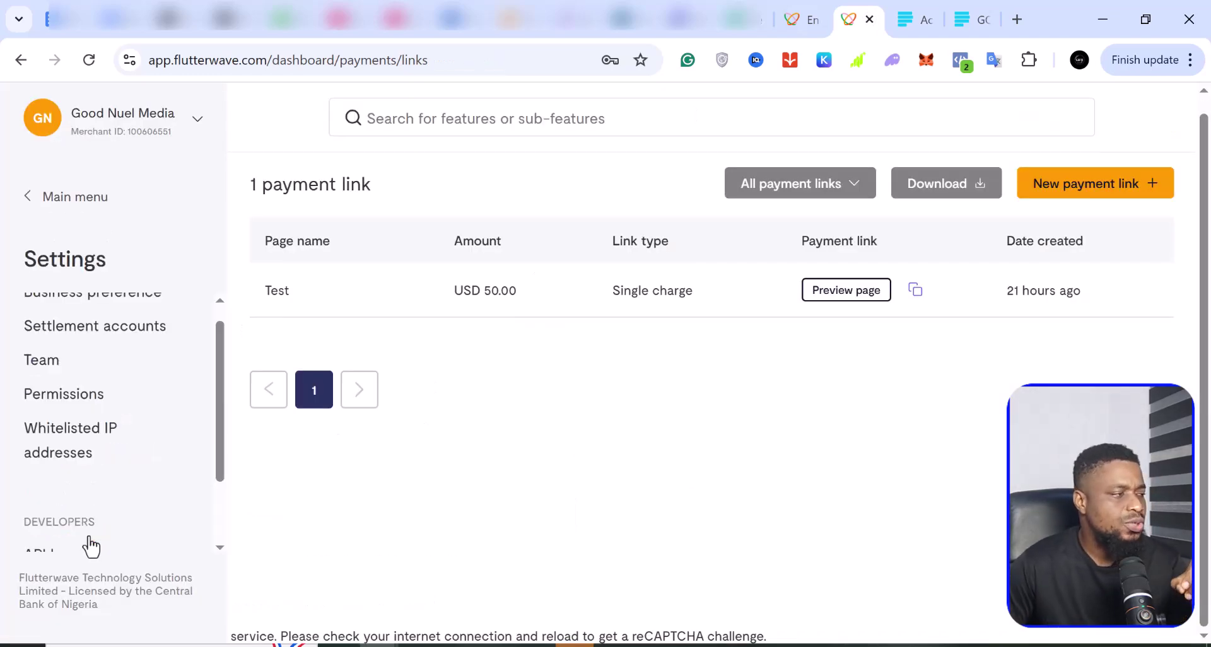
{"action": "scroll", "coordinate": [104, 470], "scroll_direction": "up", "scroll_amount": 1}
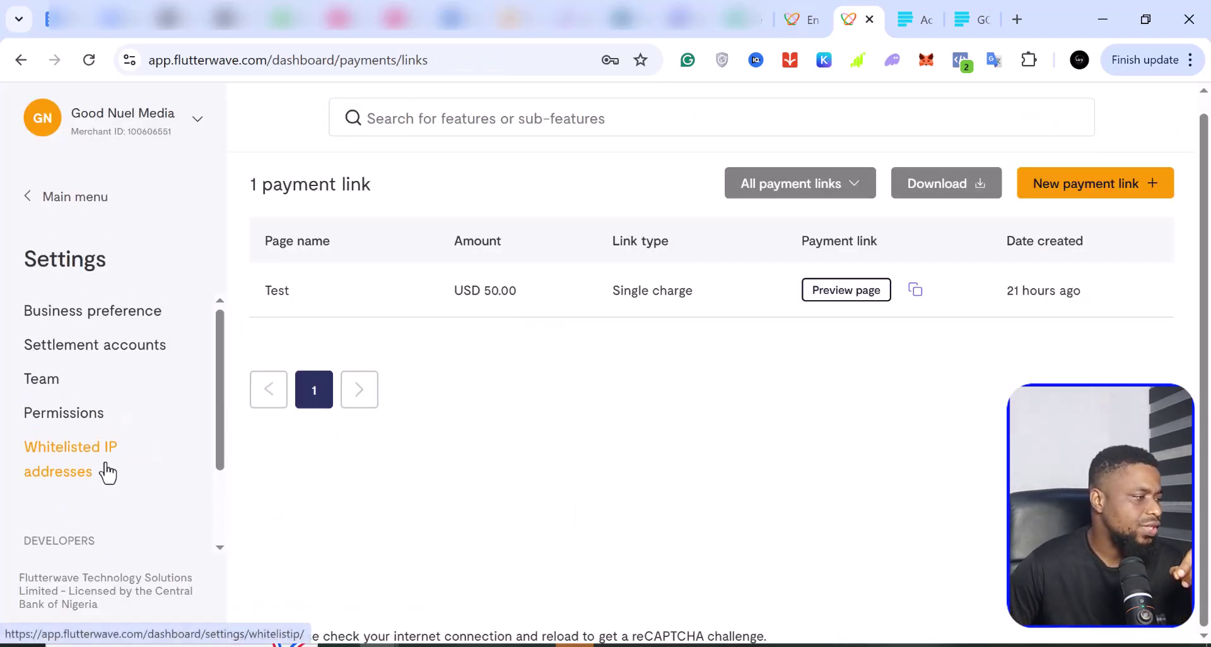
{"action": "left_click", "coordinate": [114, 357]}
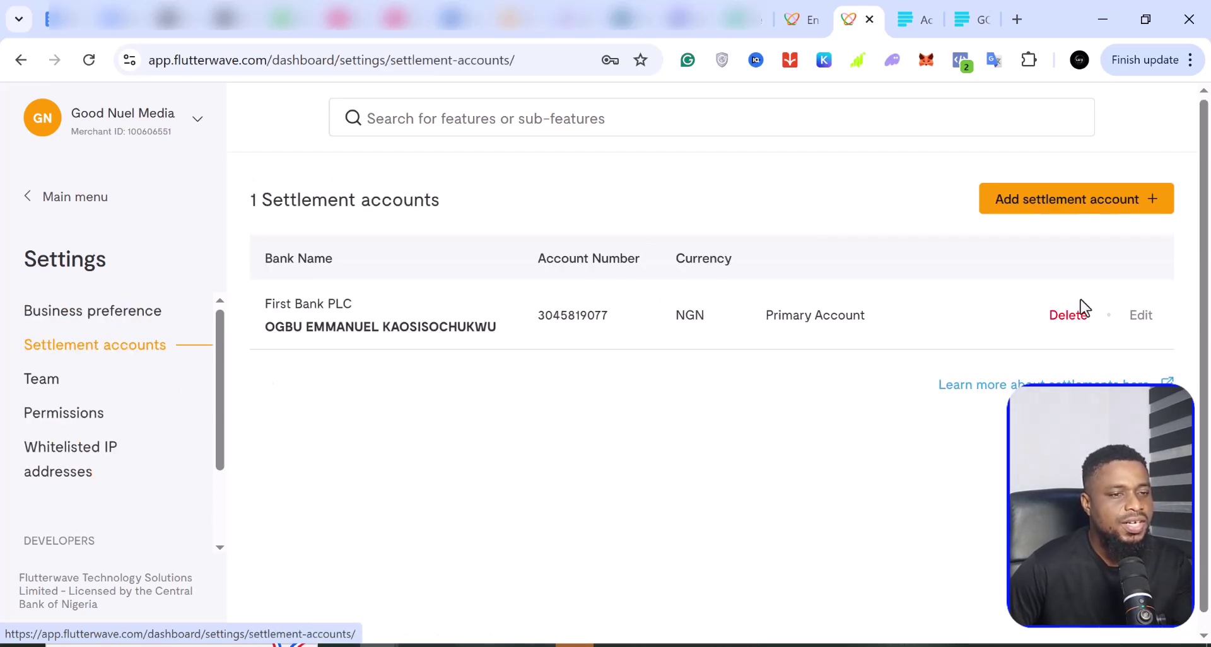
{"action": "left_click", "coordinate": [1050, 213]}
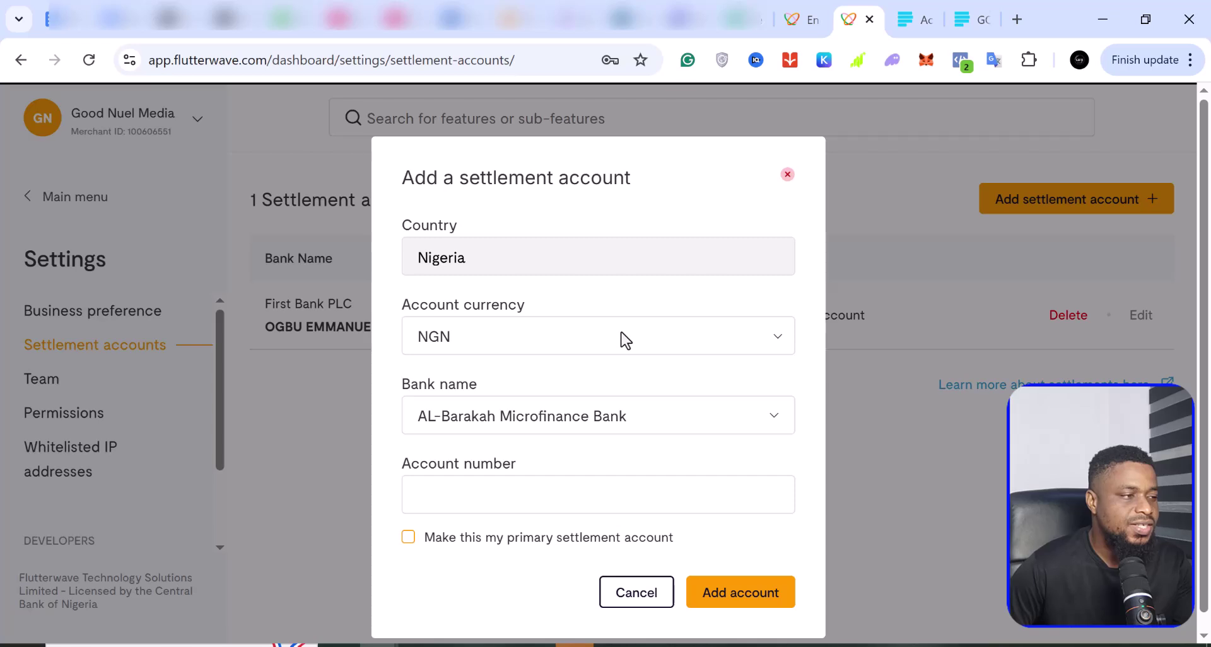
{"action": "left_click", "coordinate": [708, 347]}
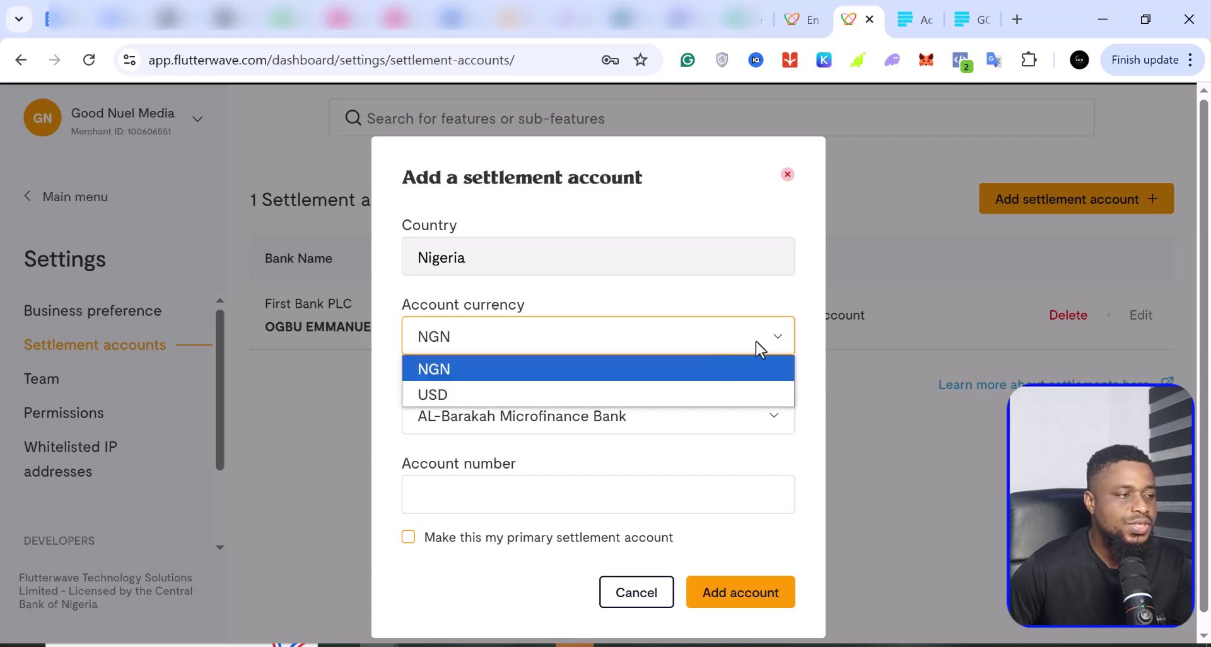
{"action": "left_click", "coordinate": [586, 403]}
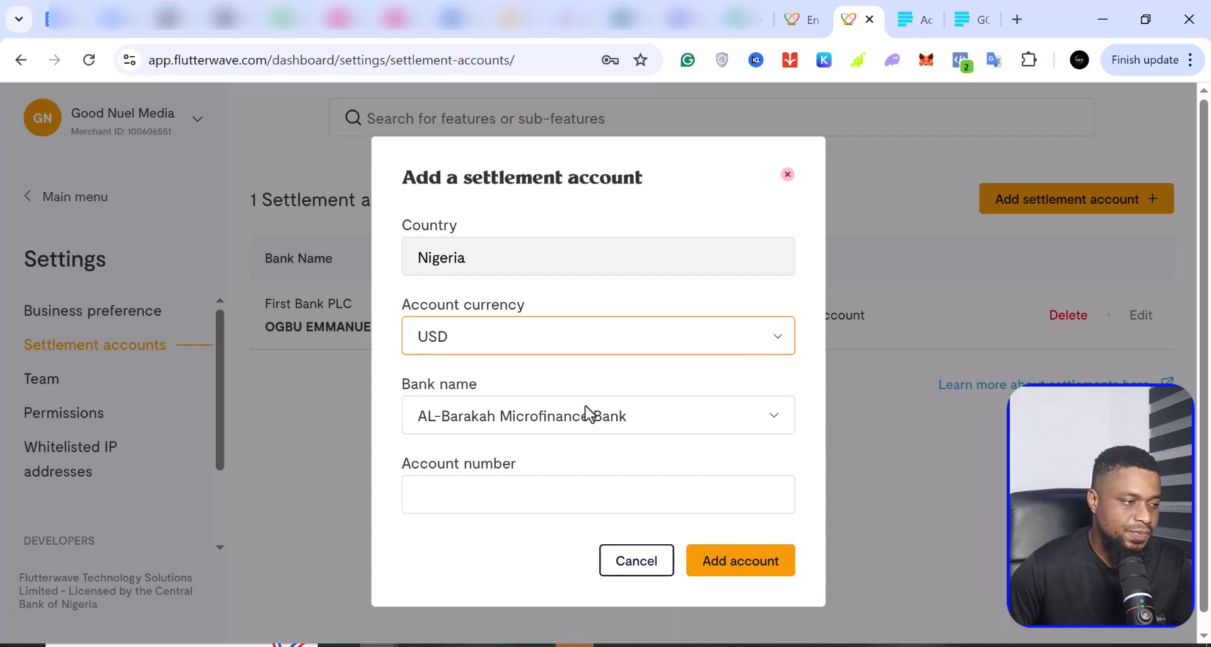
{"action": "left_click", "coordinate": [683, 422]}
{"action": "scroll", "coordinate": [552, 599], "scroll_direction": "down", "scroll_amount": 6}
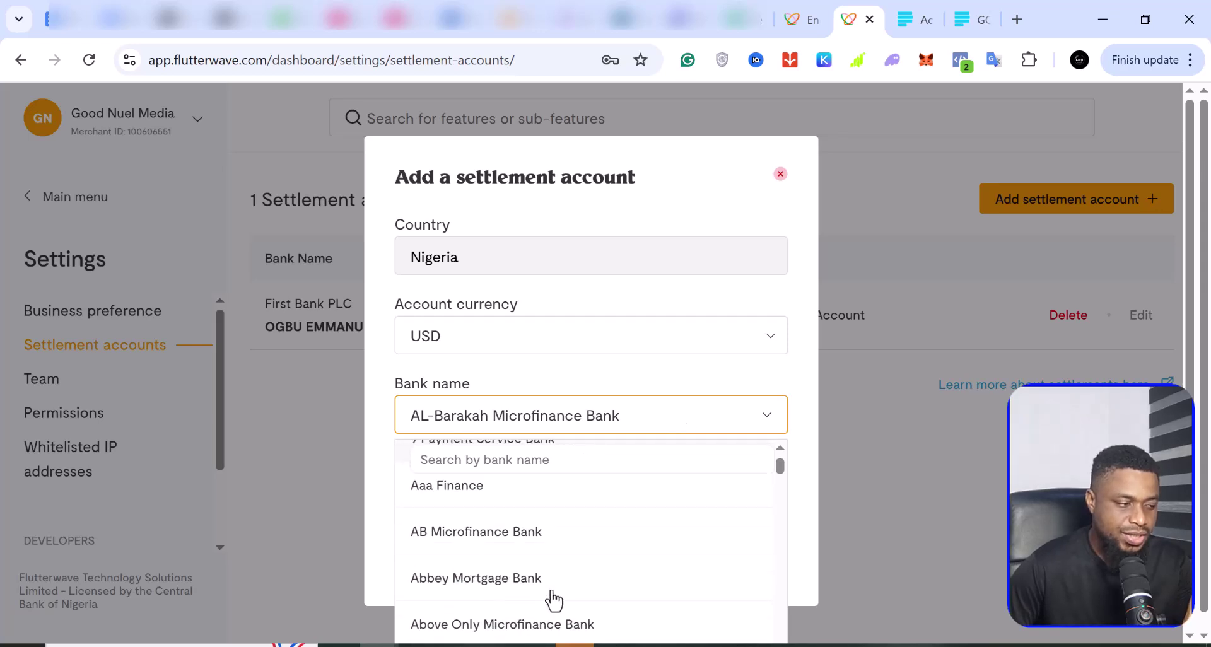
{"action": "scroll", "coordinate": [553, 599], "scroll_direction": "down", "scroll_amount": 3}
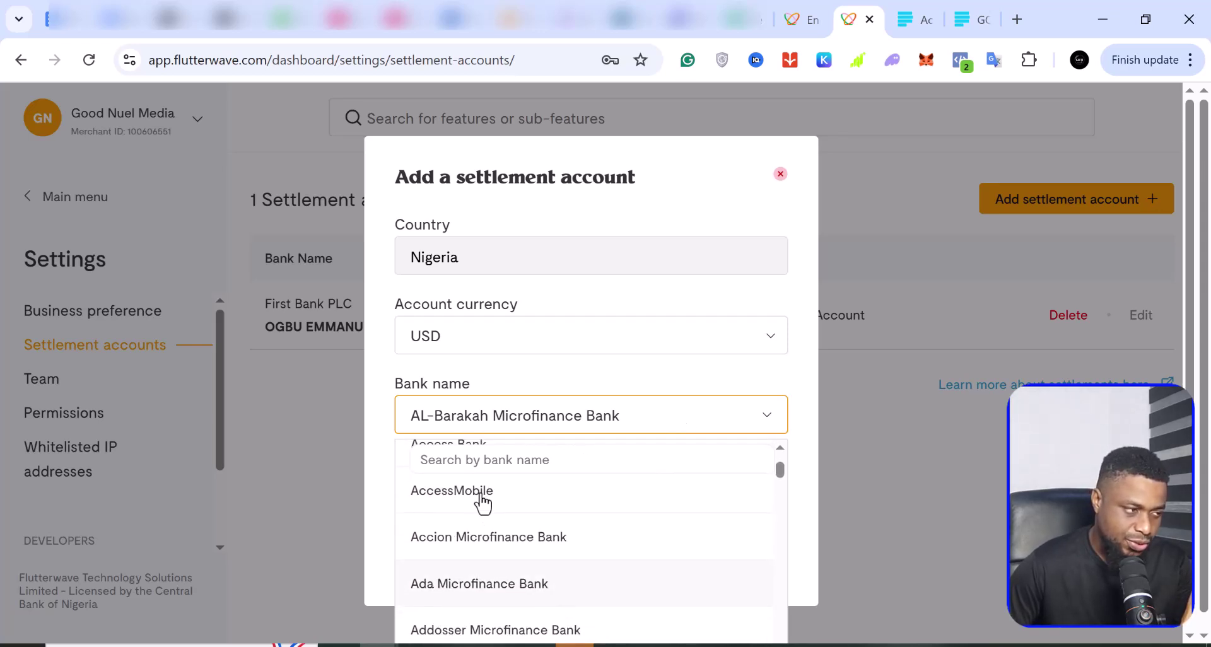
{"action": "scroll", "coordinate": [482, 499], "scroll_direction": "up", "scroll_amount": 2}
{"action": "left_click", "coordinate": [495, 544]}
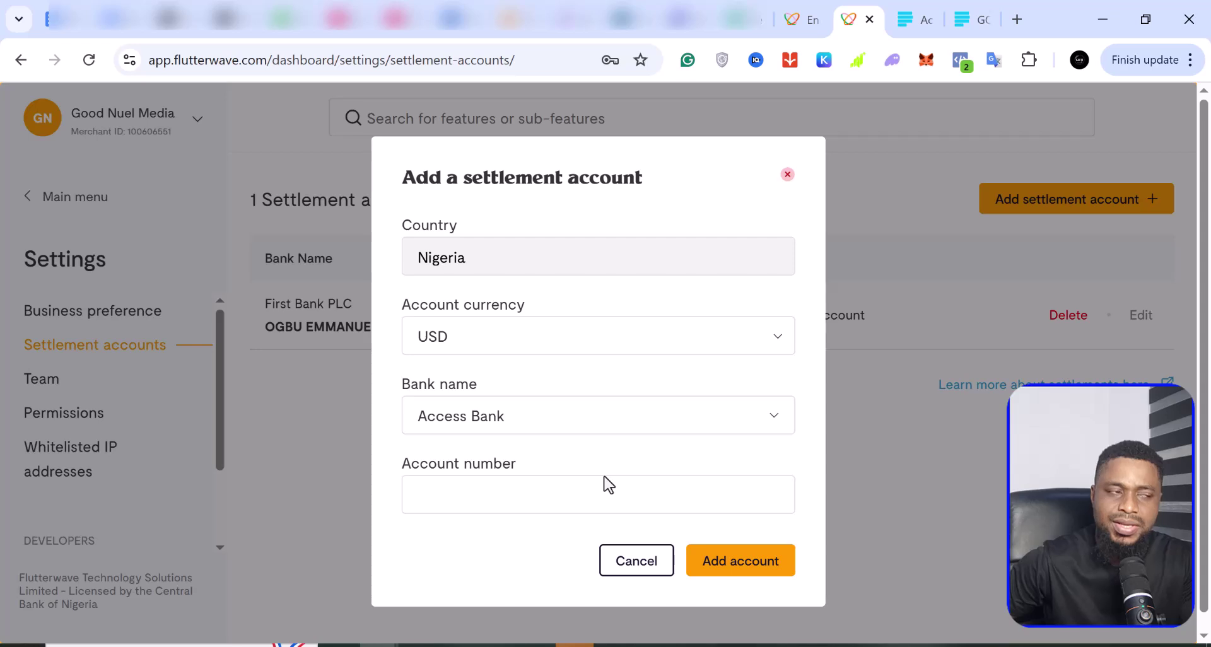
{"action": "left_click", "coordinate": [787, 175]}
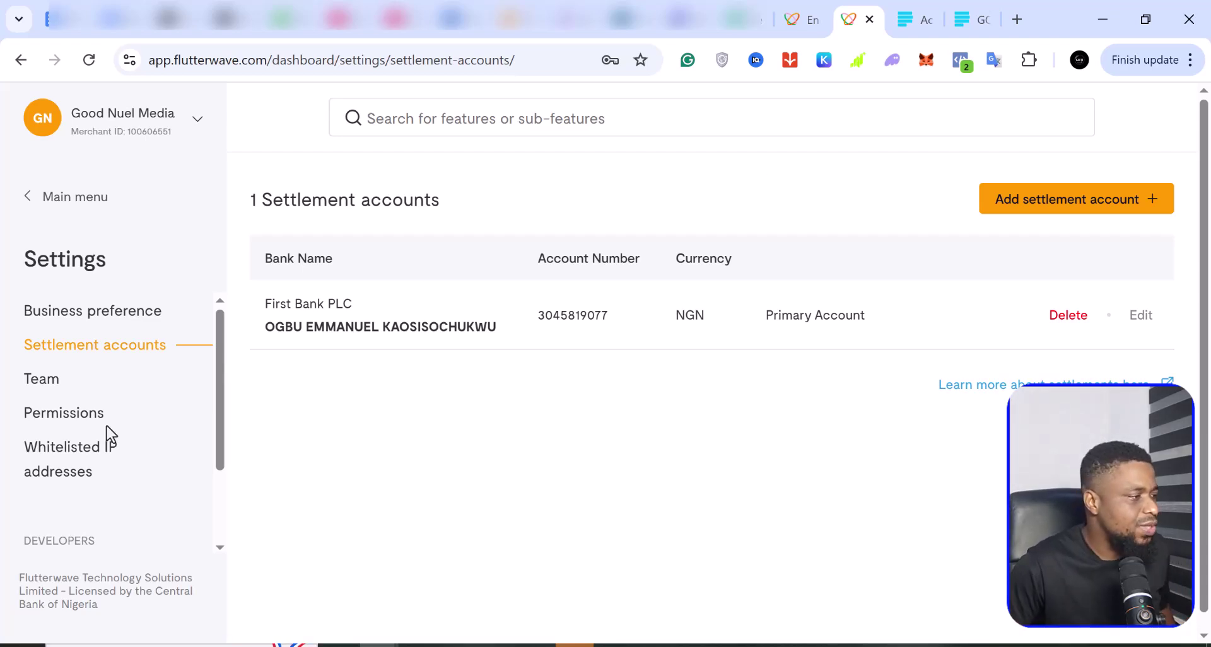
Step: Go to Flutterwave's Payment links list with the Test USD 50.00 link, cancelling the new-link picker
{"action": "left_click", "coordinate": [28, 203]}
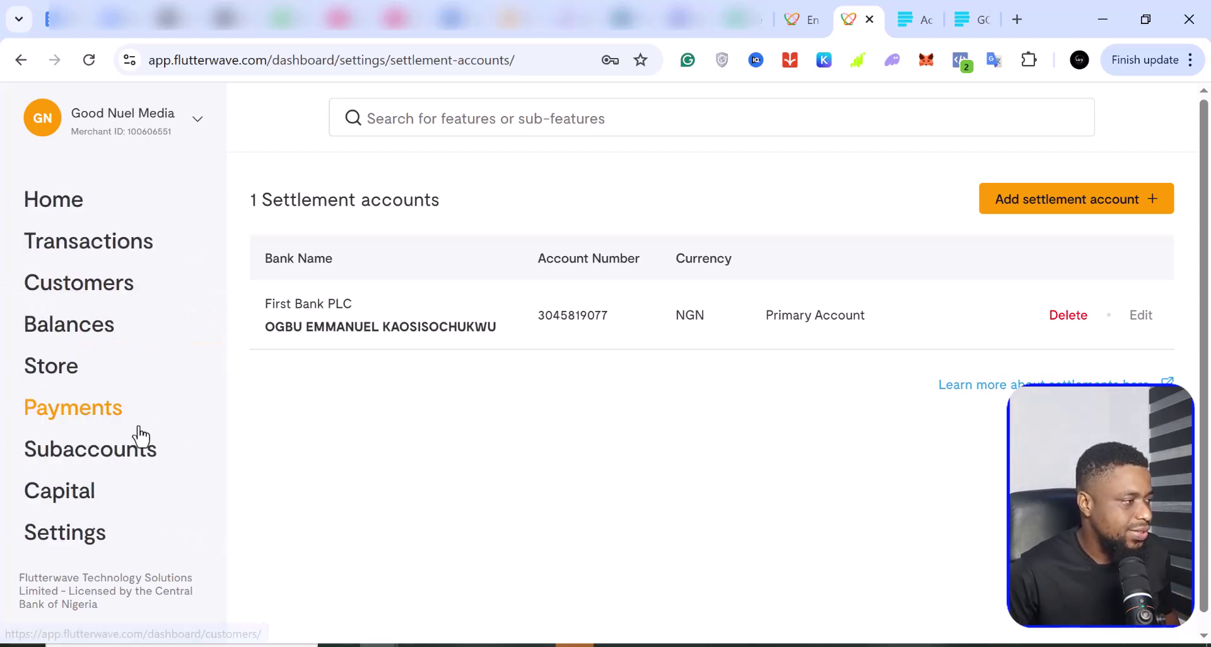
{"action": "left_click", "coordinate": [108, 410]}
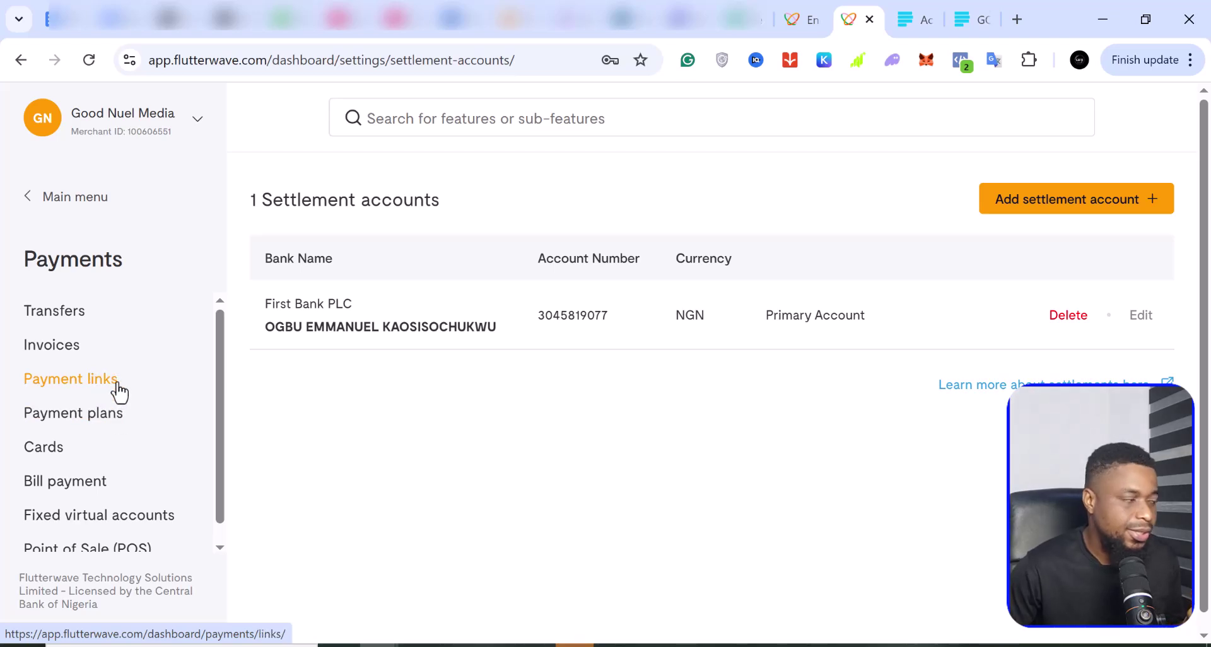
{"action": "left_click", "coordinate": [119, 391]}
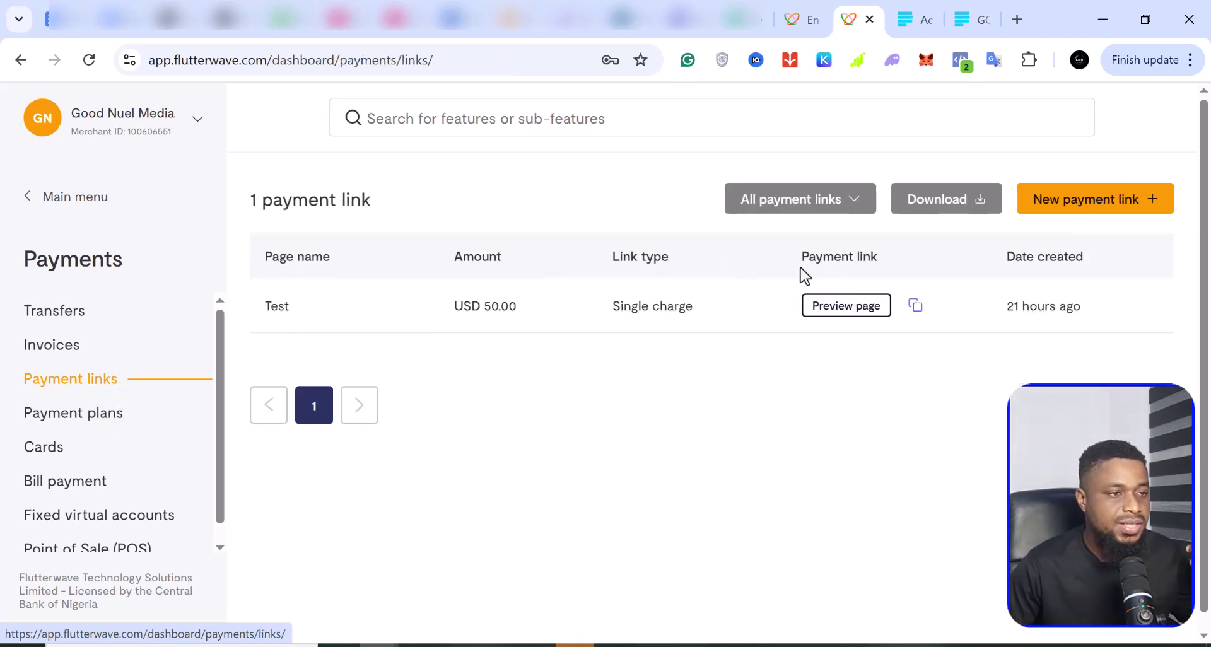
{"action": "left_click", "coordinate": [1052, 214]}
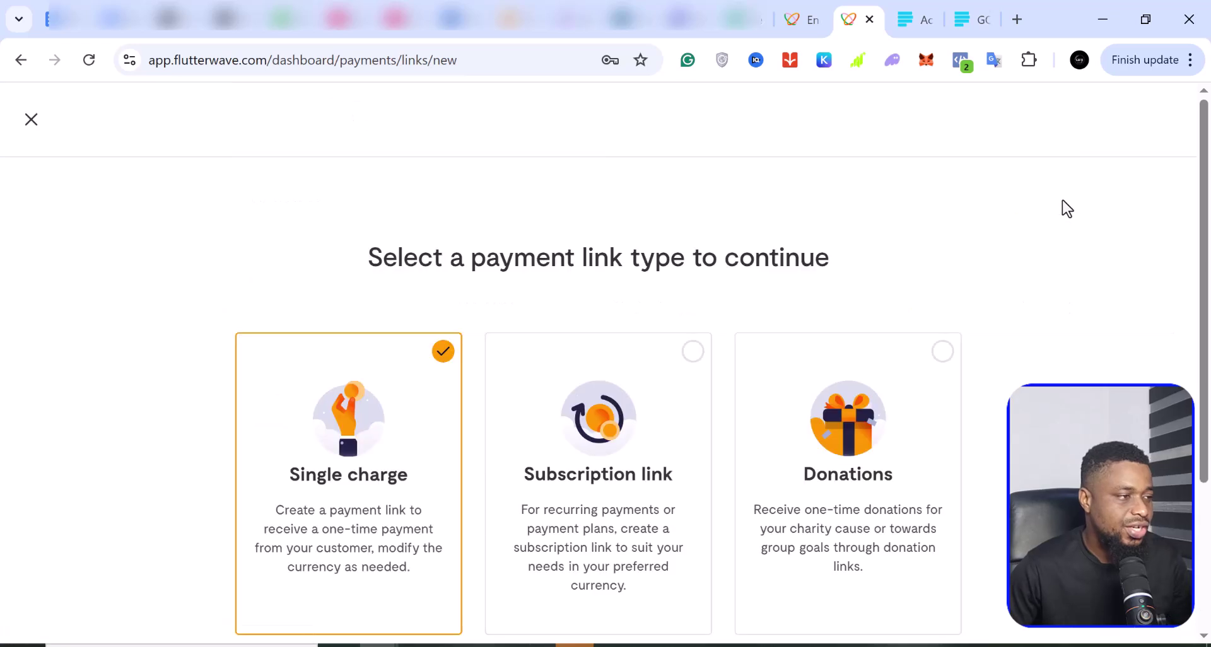
{"action": "left_click", "coordinate": [30, 121]}
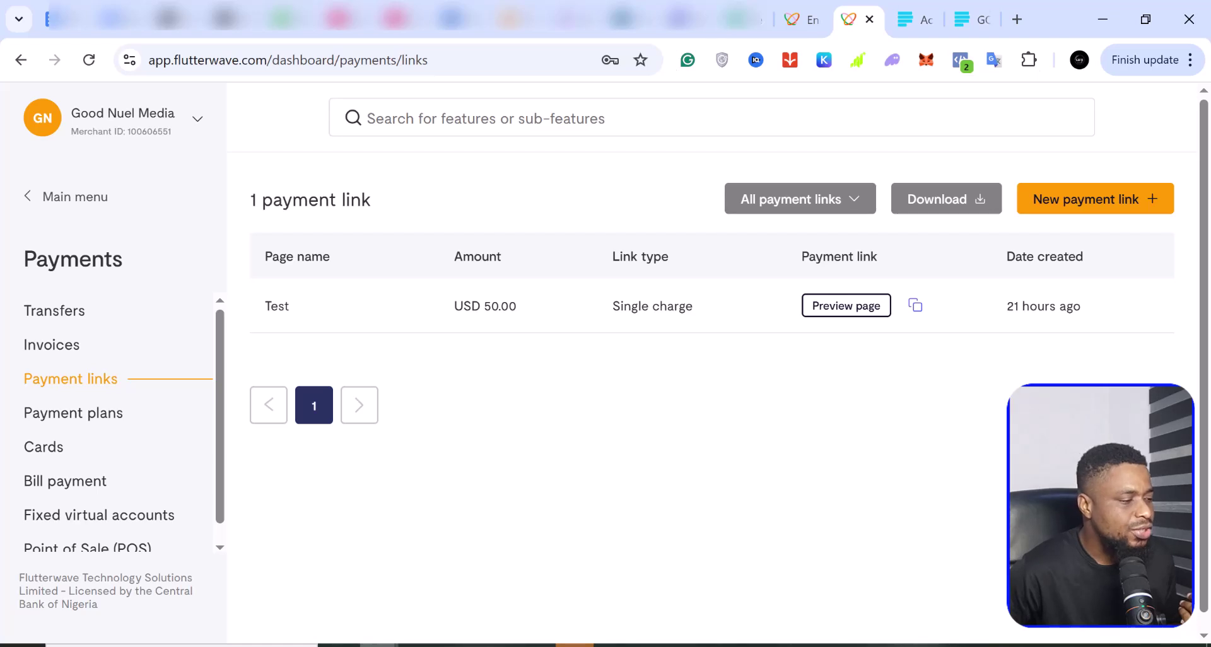
{"action": "mouse_move", "coordinate": [379, 644]}
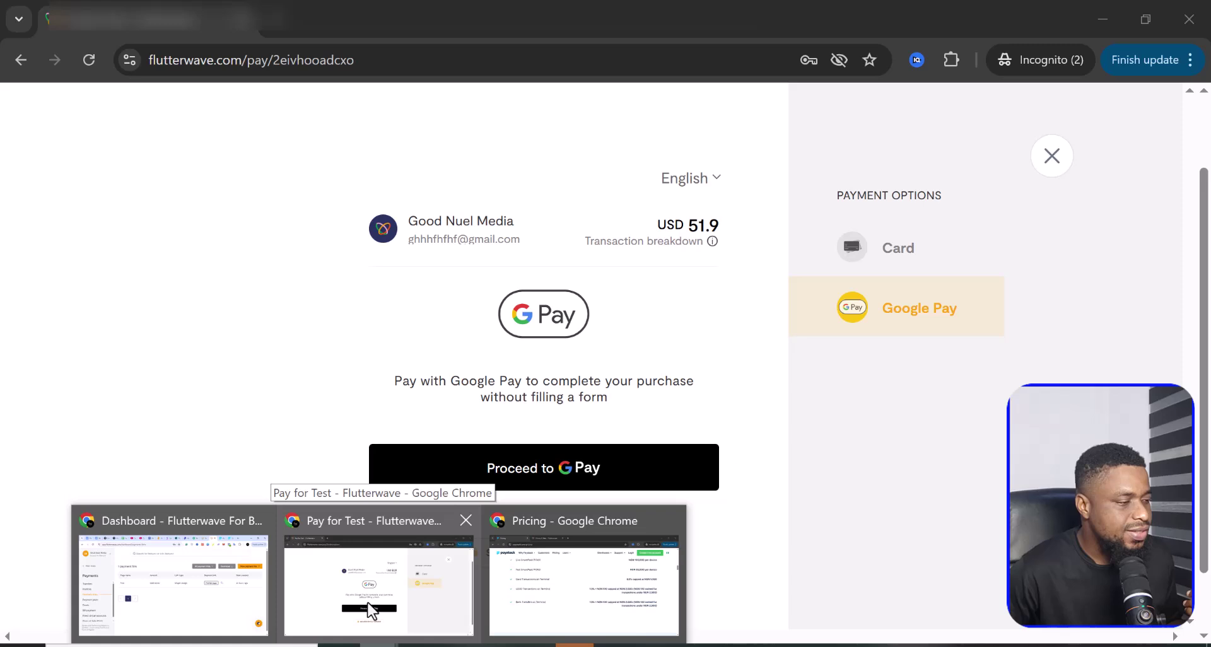
{"action": "left_click", "coordinate": [372, 610]}
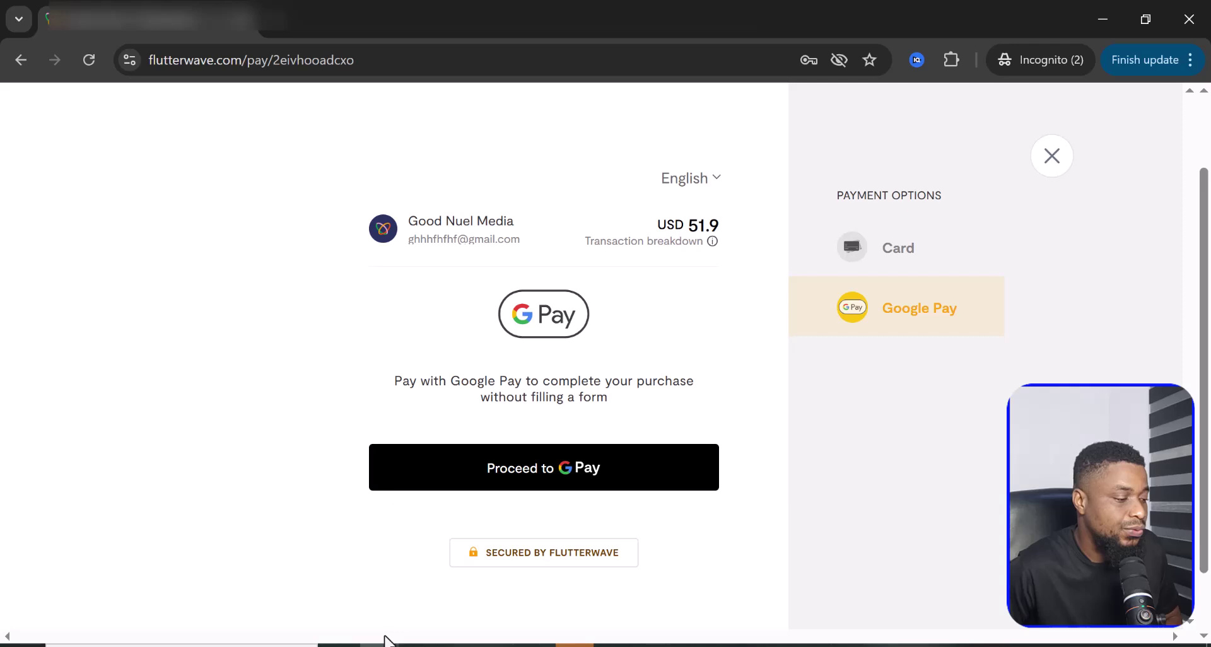
{"action": "mouse_move", "coordinate": [378, 644]}
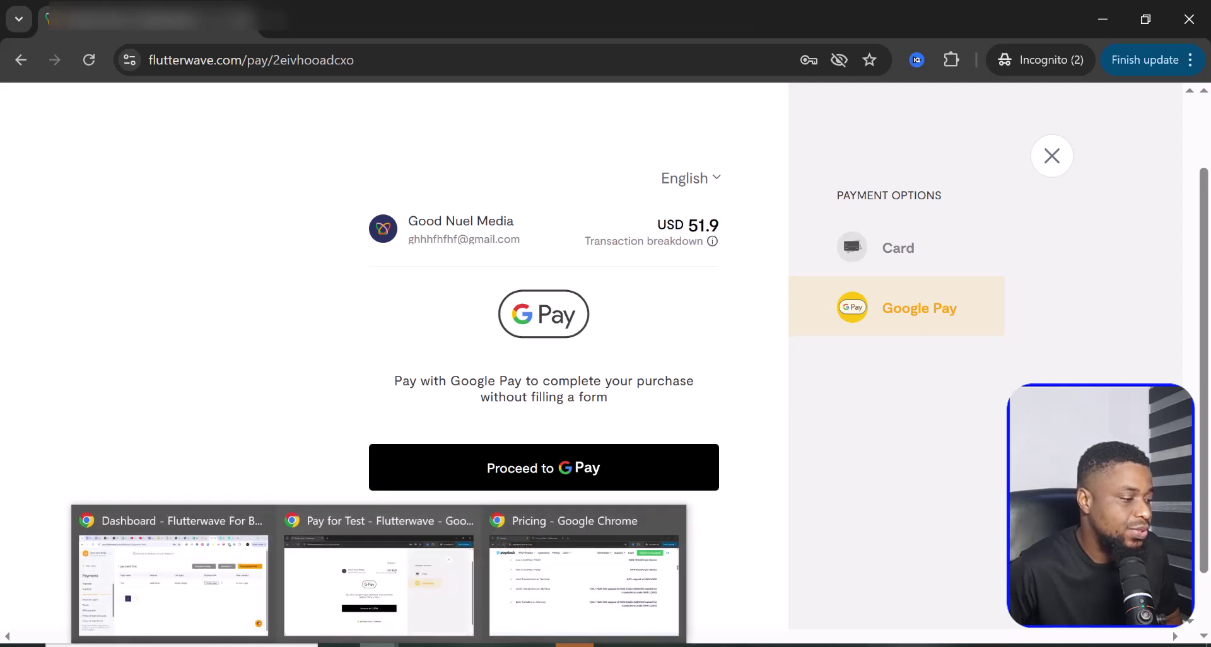
{"action": "left_click", "coordinate": [190, 580]}
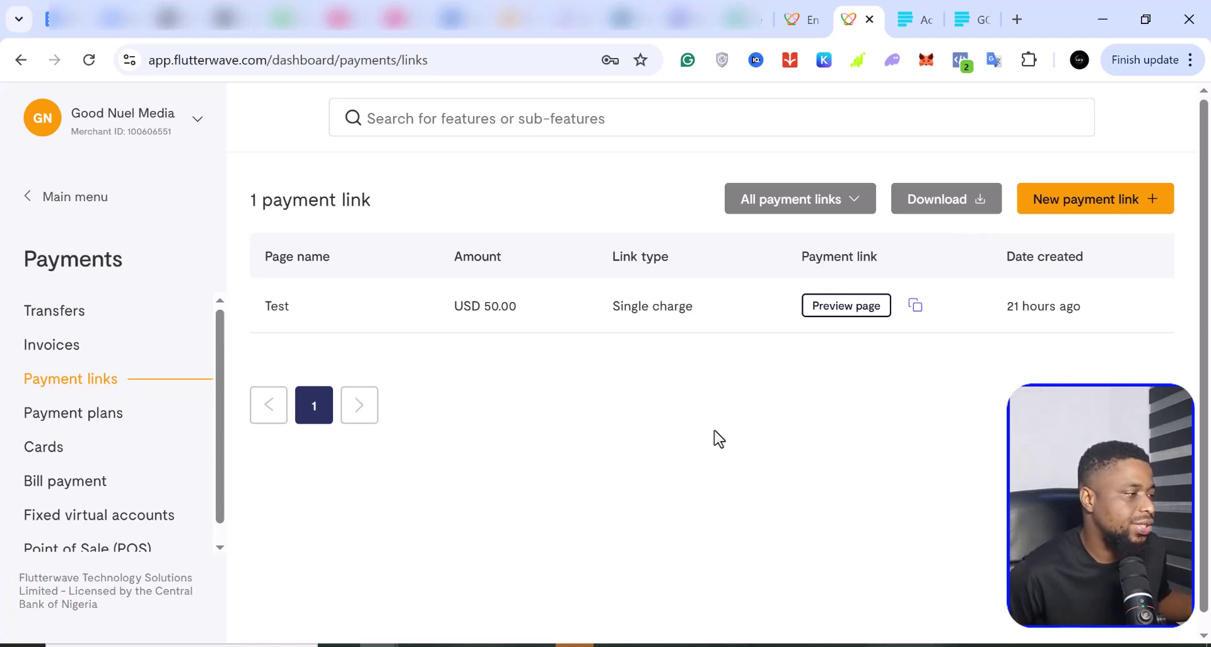
{"action": "scroll", "coordinate": [93, 481], "scroll_direction": "down", "scroll_amount": 1}
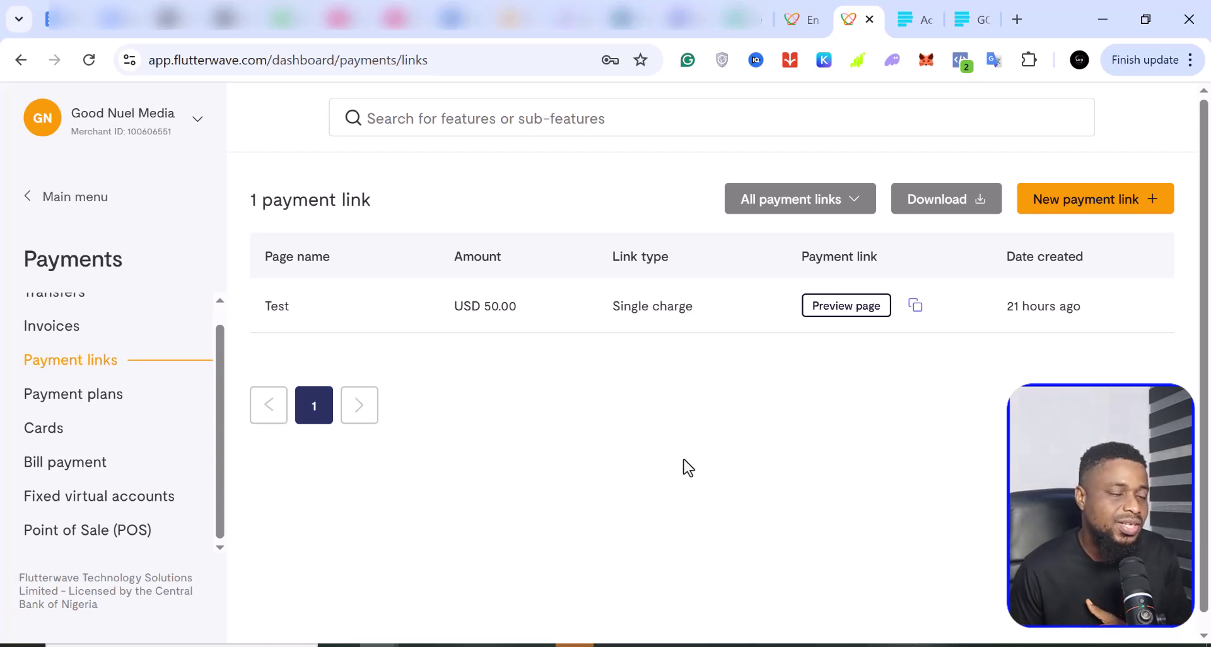
{"action": "scroll", "coordinate": [68, 458], "scroll_direction": "up", "scroll_amount": 1}
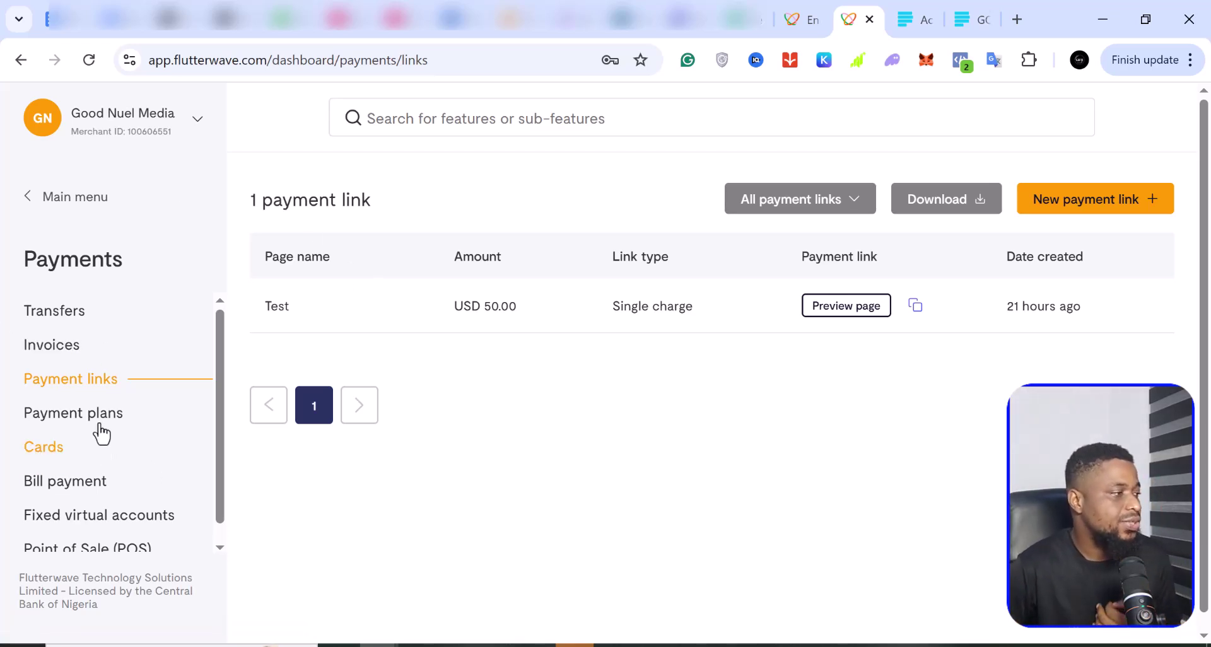
Step: Switch to Paystack and go to Commerce > Payment Pages, showing the NGN 4,500.00 page
{"action": "left_click", "coordinate": [923, 21]}
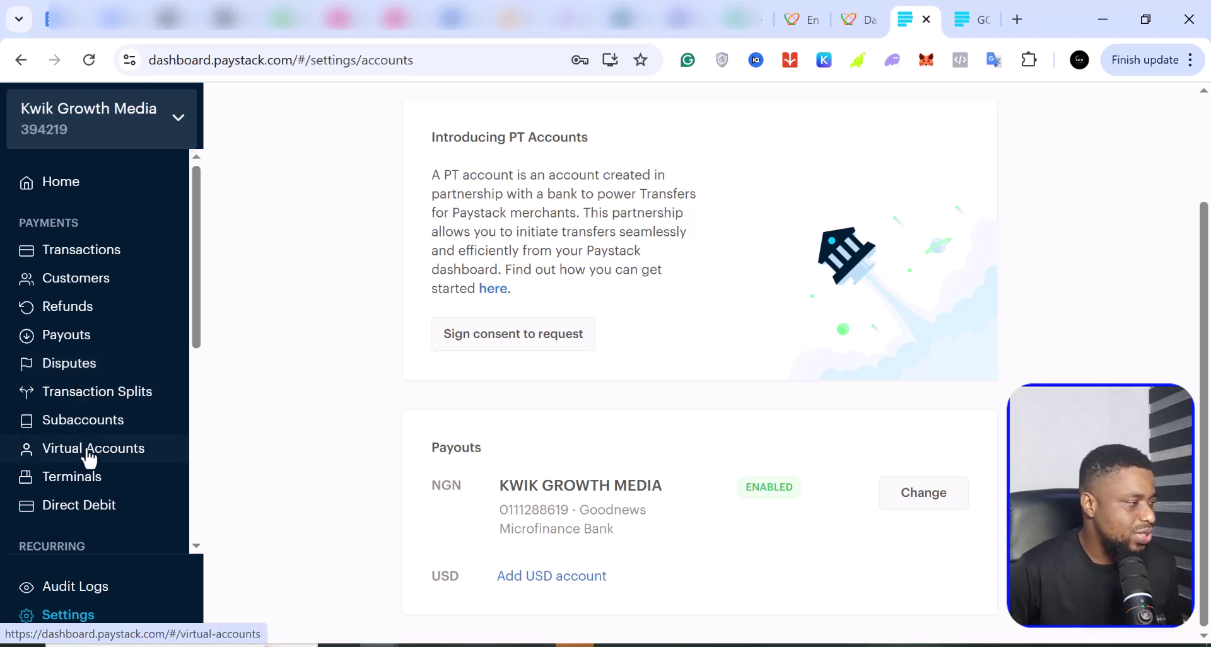
{"action": "scroll", "coordinate": [89, 470], "scroll_direction": "up", "scroll_amount": 3}
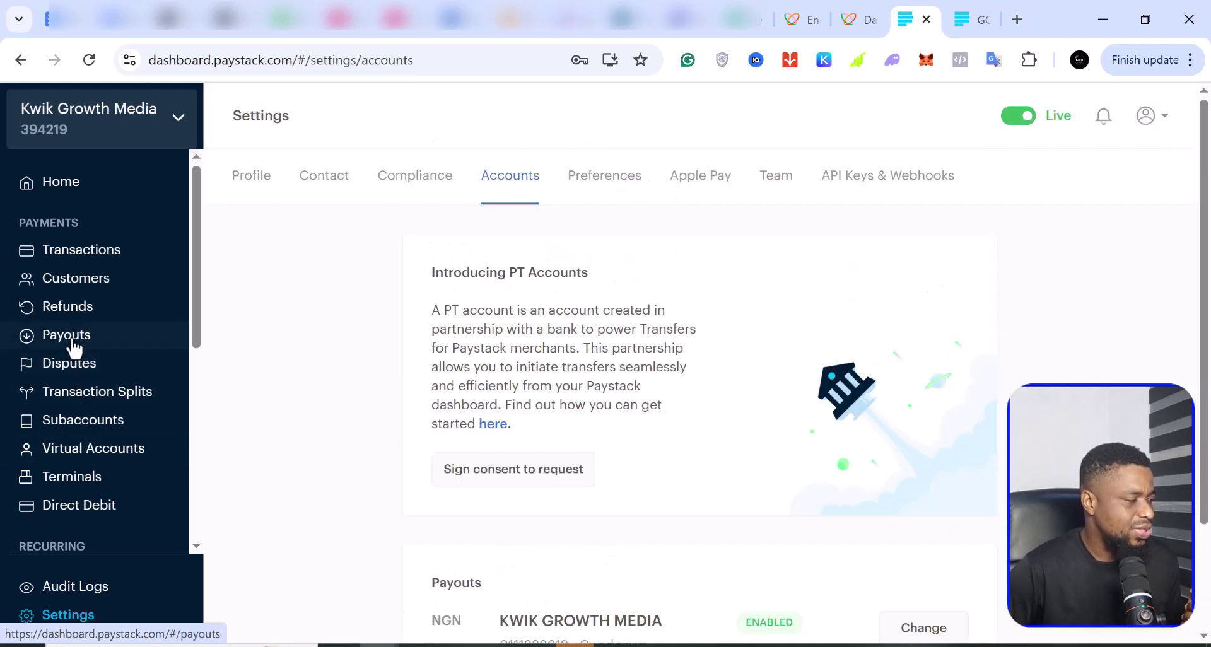
{"action": "scroll", "coordinate": [68, 395], "scroll_direction": "down", "scroll_amount": 6}
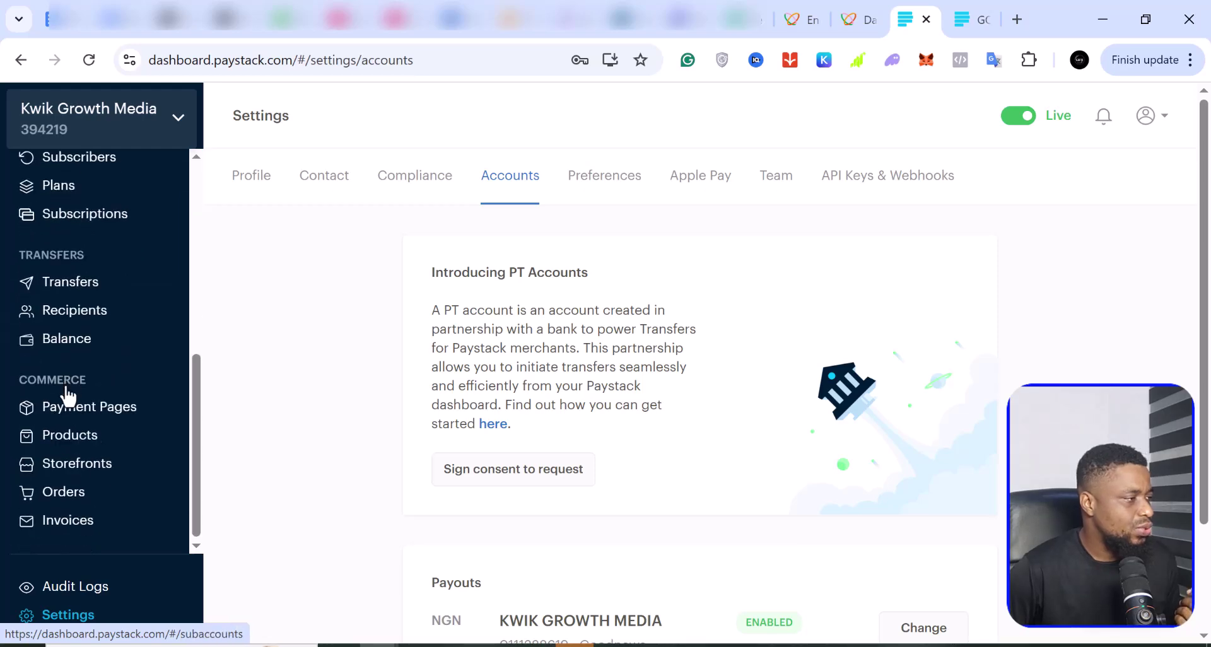
{"action": "left_click", "coordinate": [95, 410]}
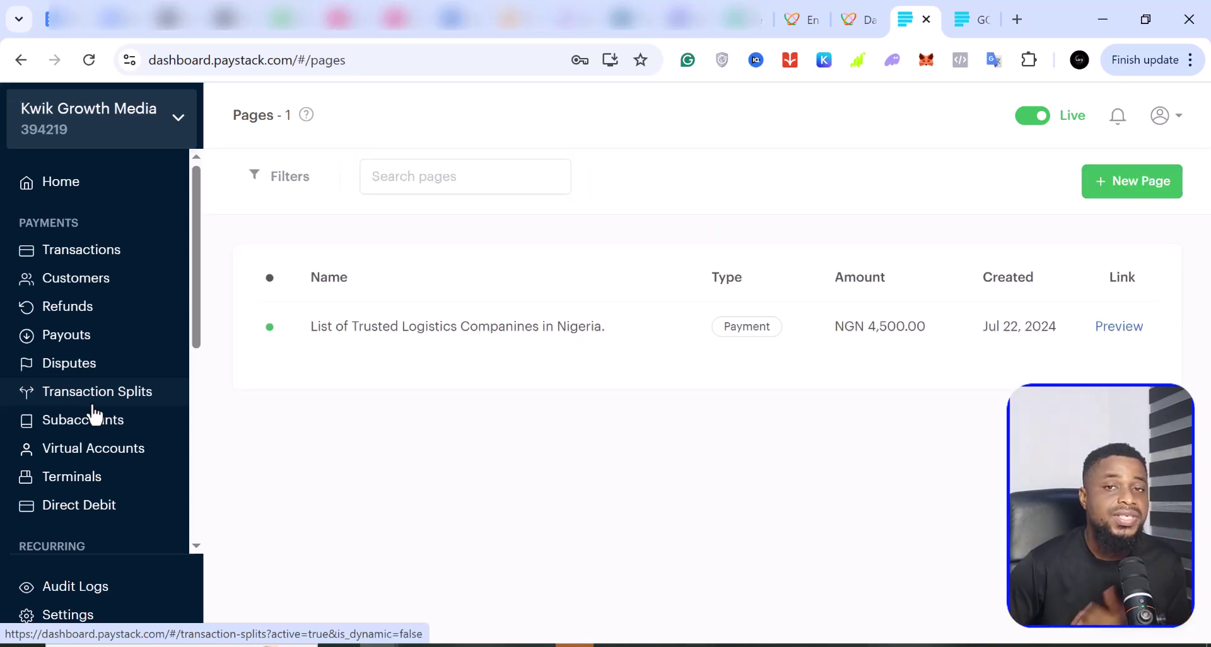
Step: Start a new Paystack payment page of the One-time Payment type
{"action": "left_click", "coordinate": [1137, 184]}
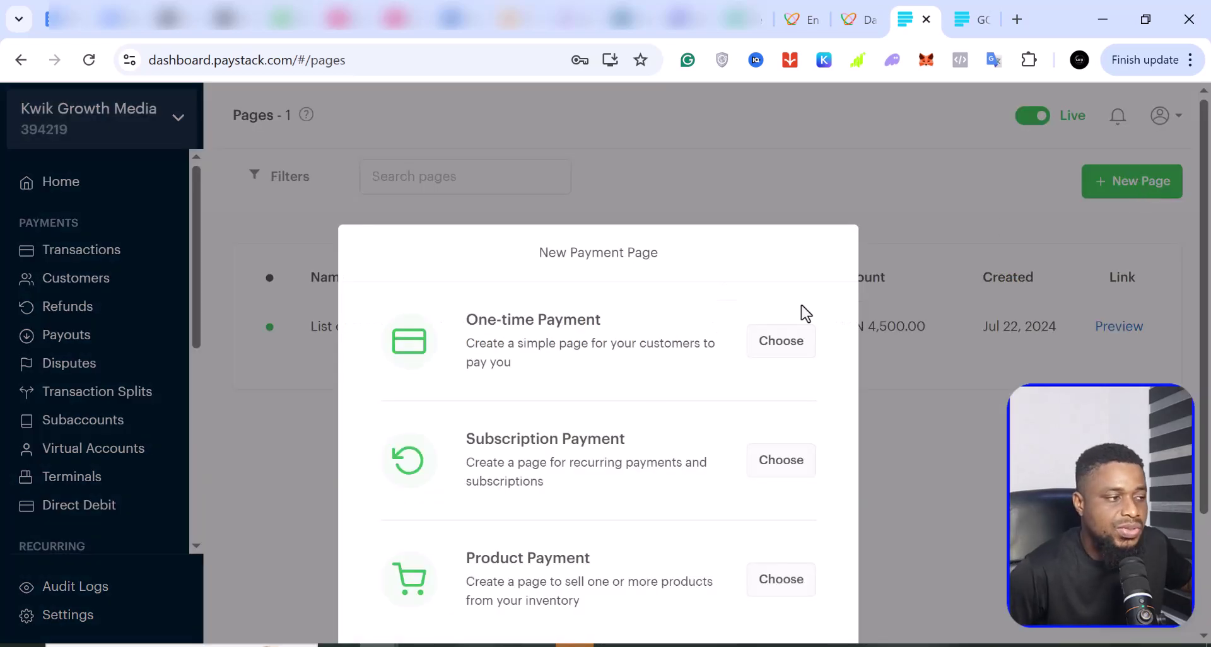
{"action": "scroll", "coordinate": [616, 423], "scroll_direction": "down", "scroll_amount": 1}
{"action": "scroll", "coordinate": [617, 425], "scroll_direction": "up", "scroll_amount": 1}
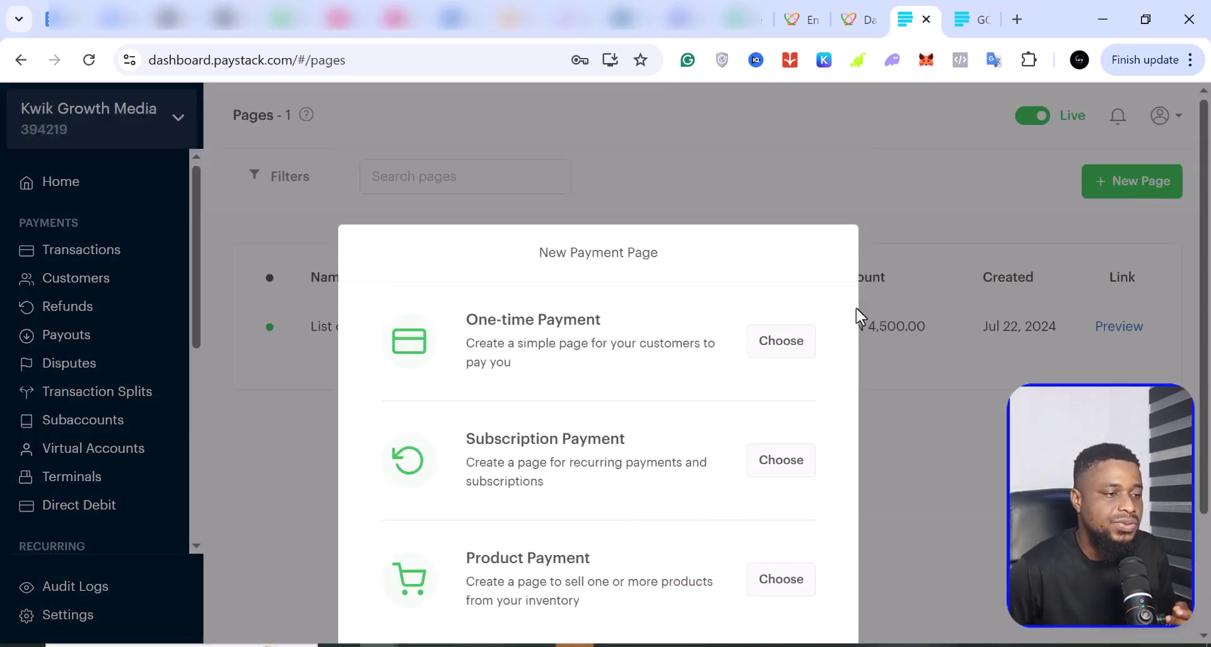
{"action": "left_click", "coordinate": [785, 353]}
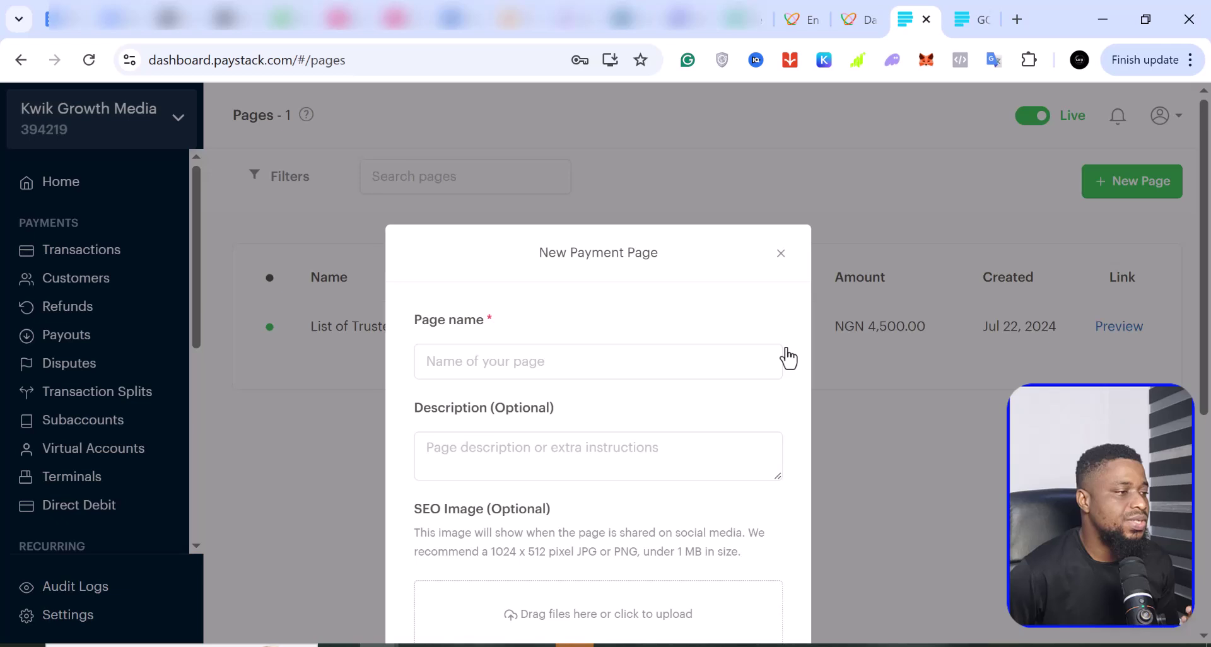
{"action": "scroll", "coordinate": [612, 416], "scroll_direction": "down", "scroll_amount": 5}
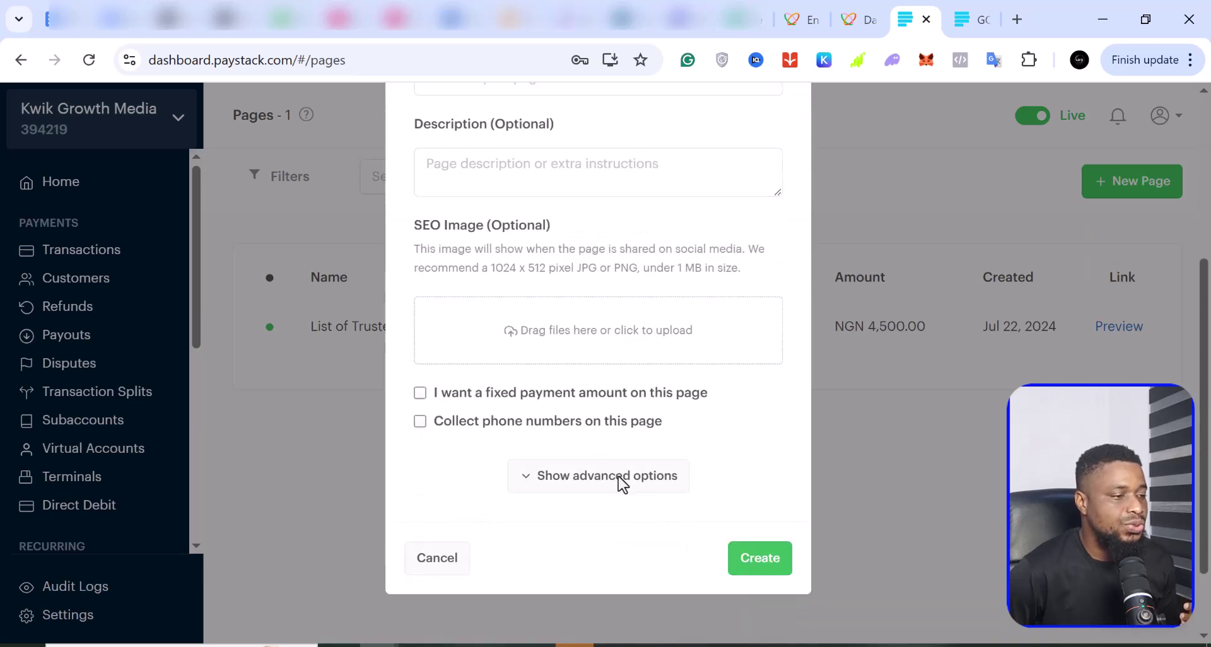
{"action": "scroll", "coordinate": [568, 417], "scroll_direction": "up", "scroll_amount": 4}
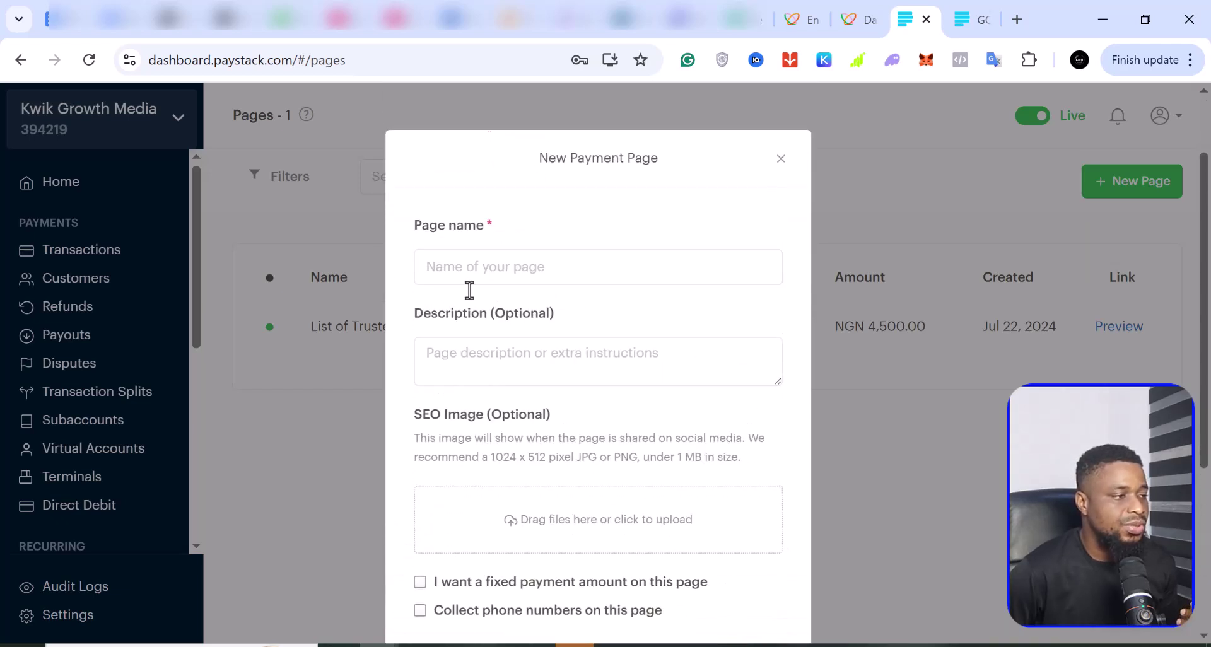
{"action": "scroll", "coordinate": [532, 376], "scroll_direction": "down", "scroll_amount": 4}
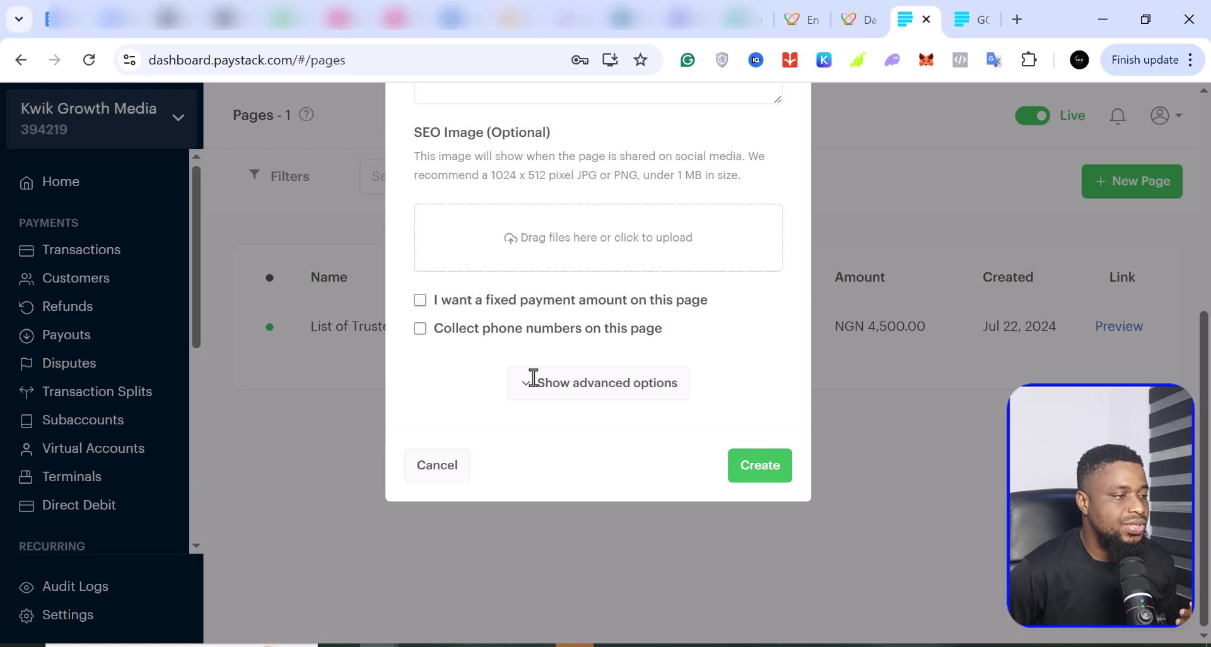
Step: Enable 'I want a fixed payment amount on this page' and expand the advanced options
{"action": "left_click", "coordinate": [421, 301]}
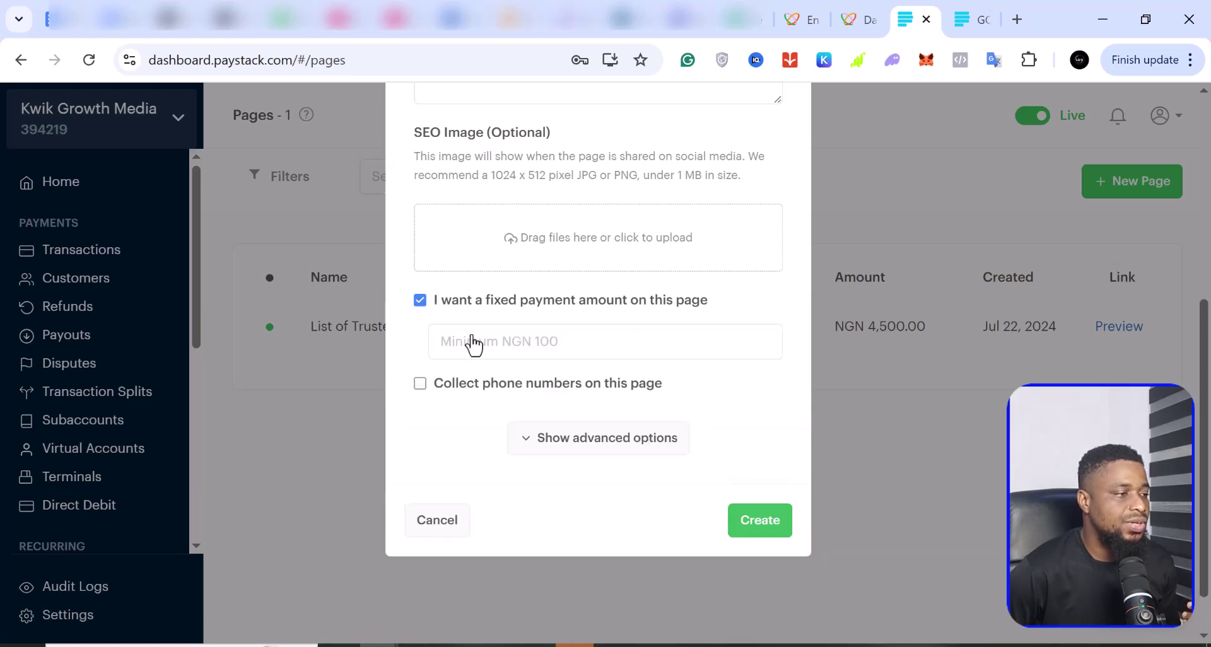
{"action": "left_click", "coordinate": [605, 347]}
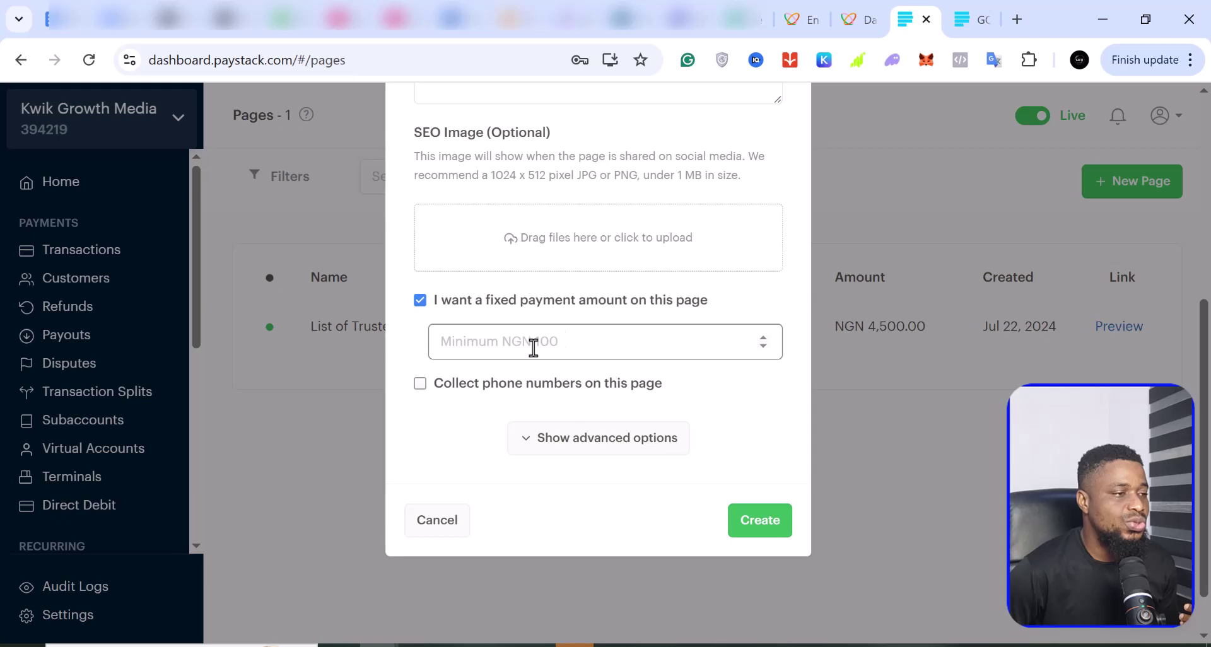
{"action": "left_click", "coordinate": [533, 443]}
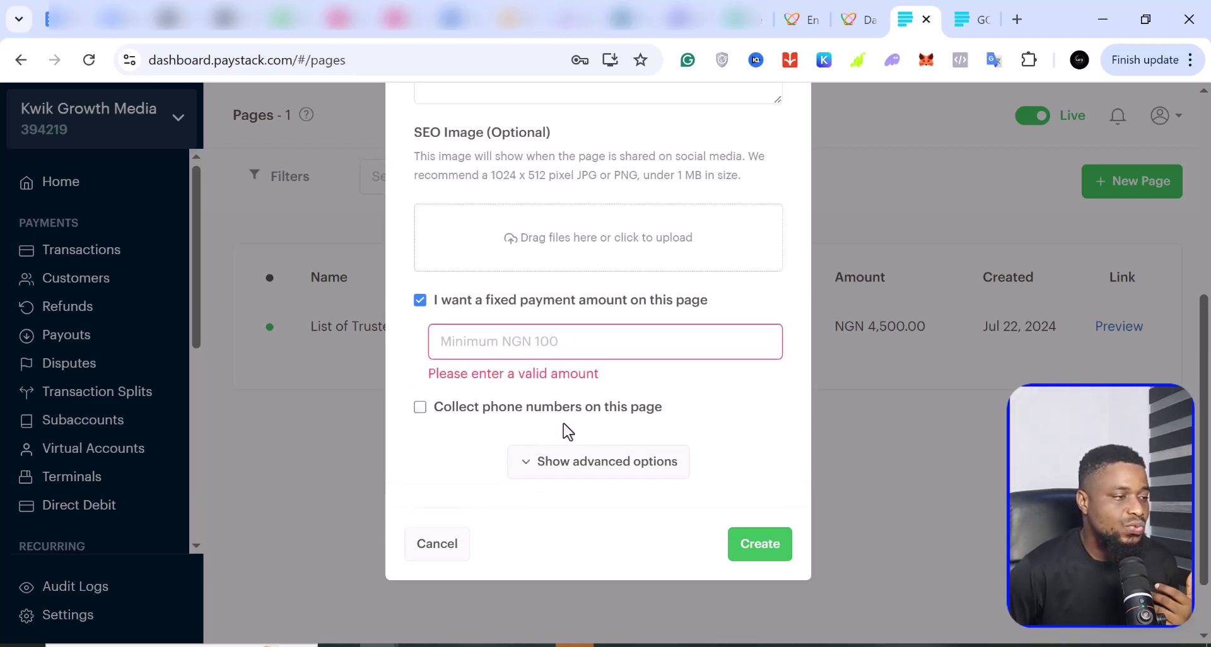
{"action": "left_click", "coordinate": [530, 468]}
{"action": "scroll", "coordinate": [595, 465], "scroll_direction": "down", "scroll_amount": 6}
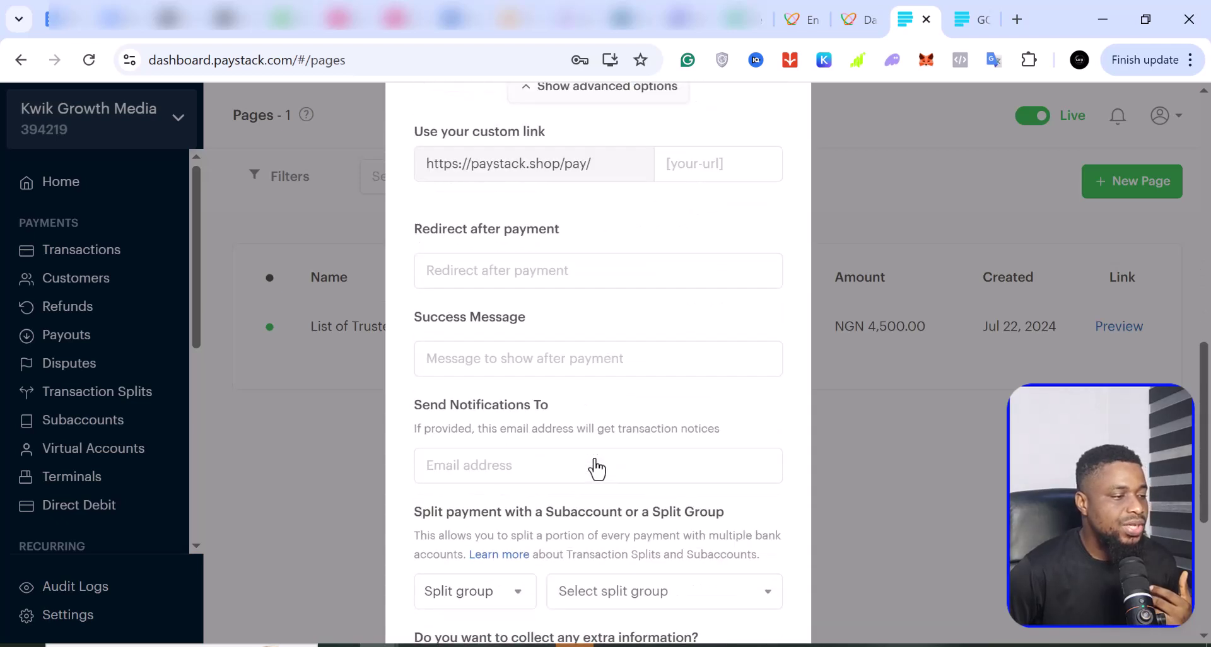
{"action": "scroll", "coordinate": [595, 458], "scroll_direction": "down", "scroll_amount": 5}
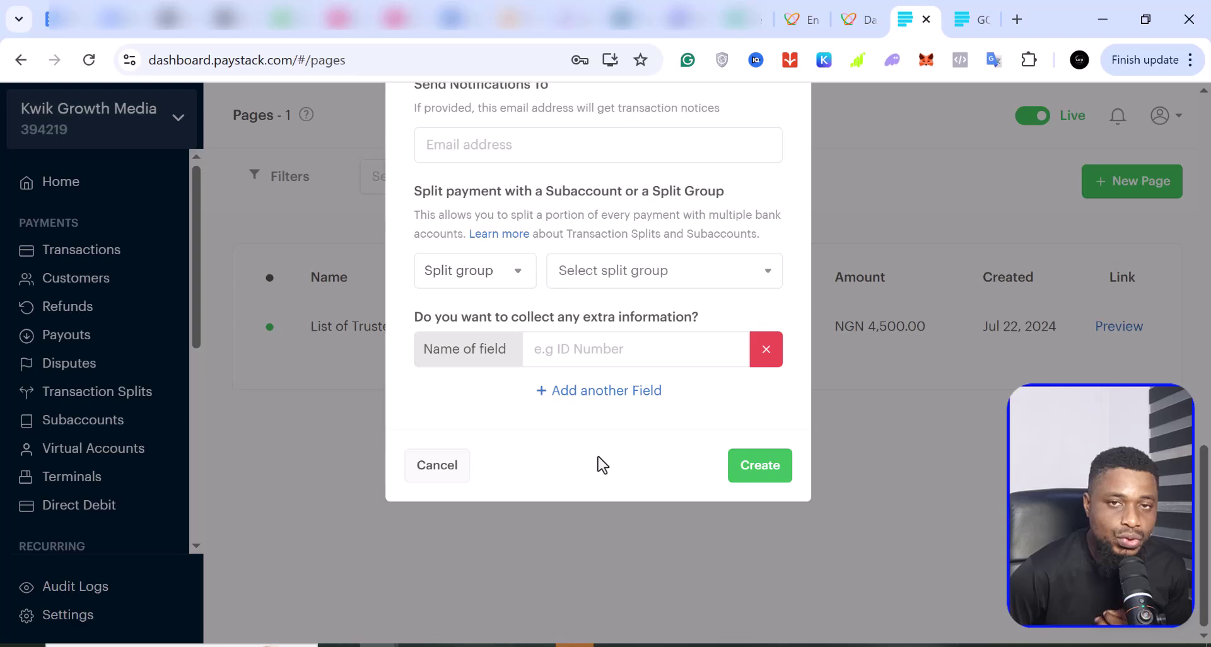
{"action": "scroll", "coordinate": [599, 463], "scroll_direction": "up", "scroll_amount": 11}
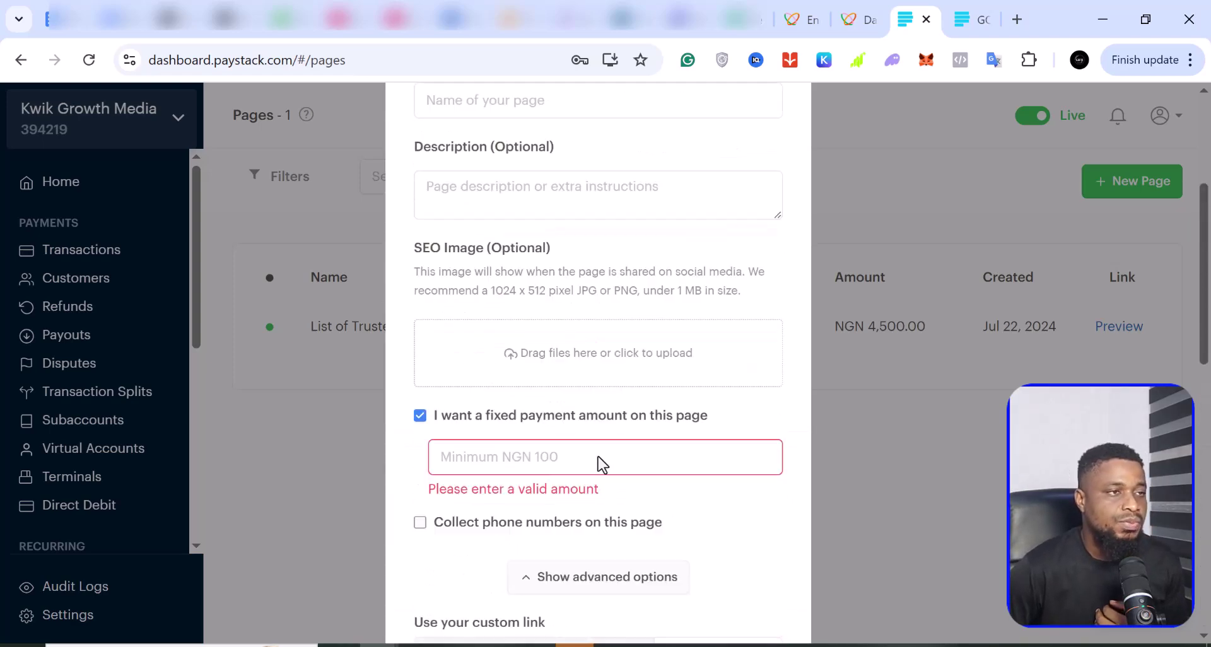